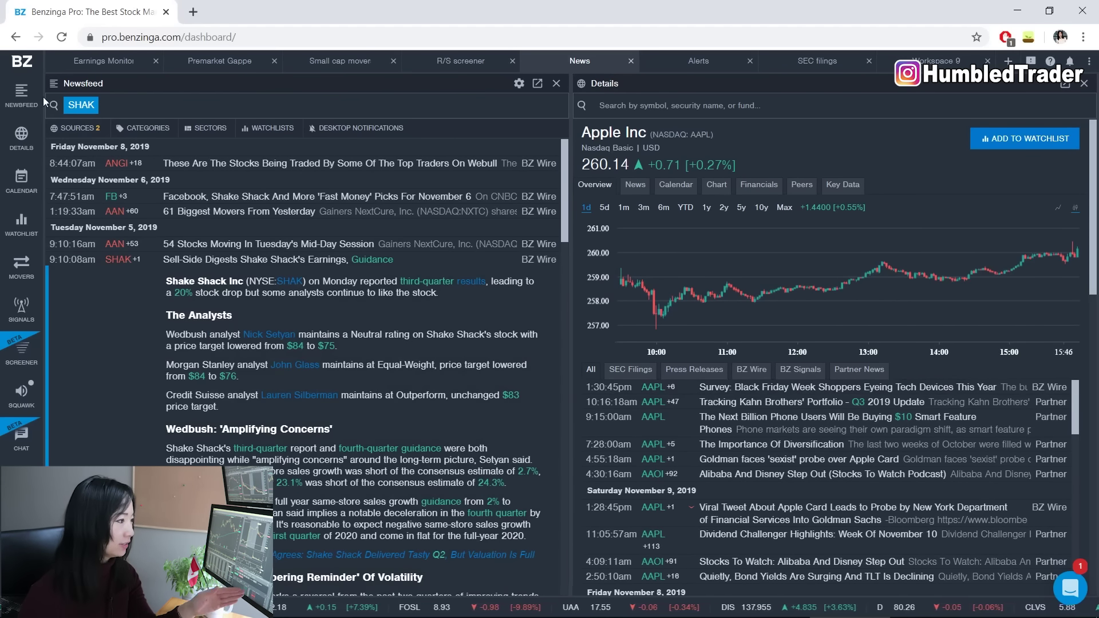
- In Workspace 10, bring up the Details sidebar menu to add a panel in the workspace
mouse_move(35, 153)
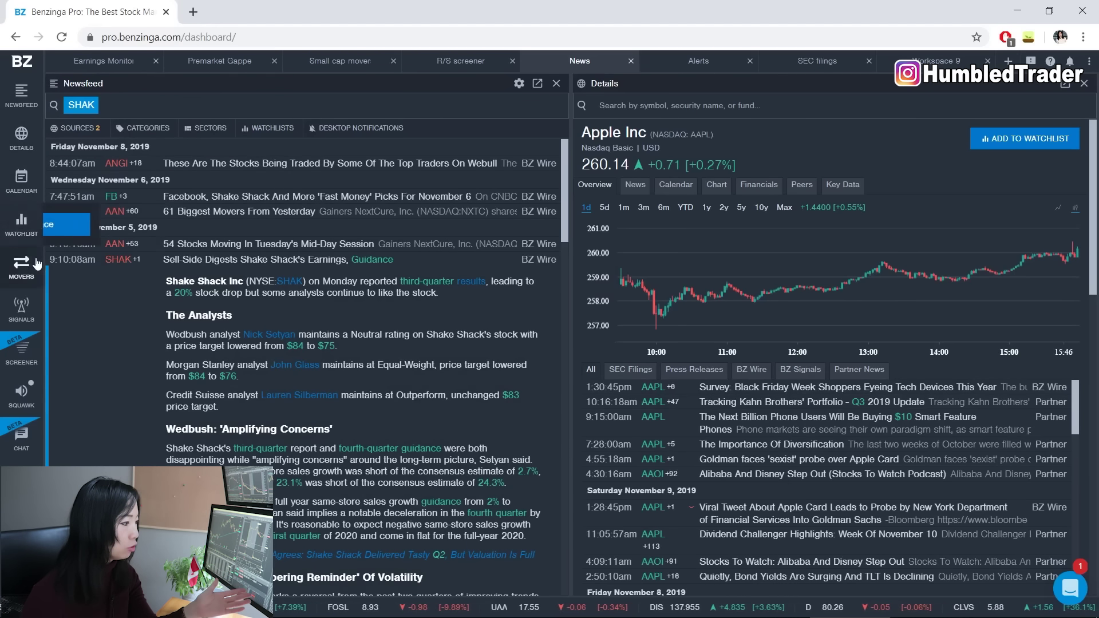
mouse_move(32, 314)
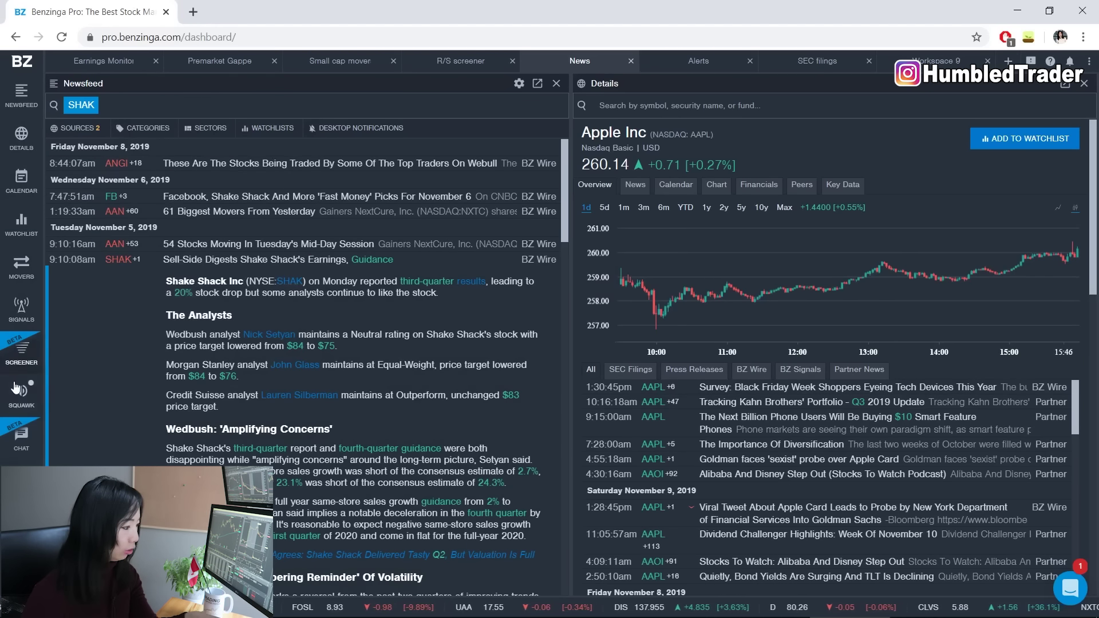
mouse_move(16, 404)
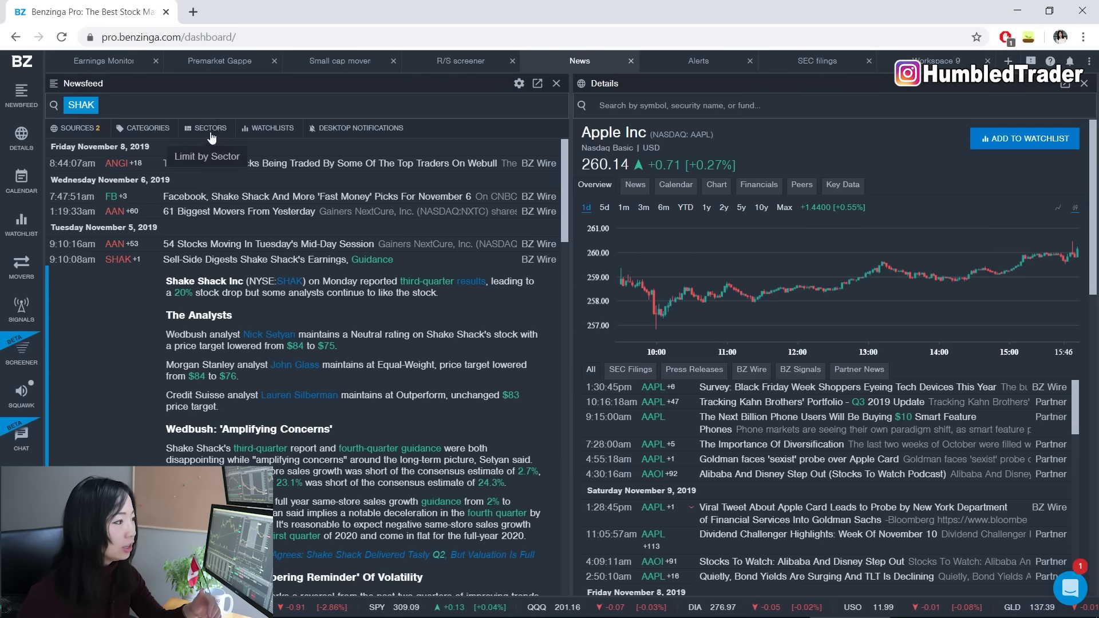
mouse_move(30, 93)
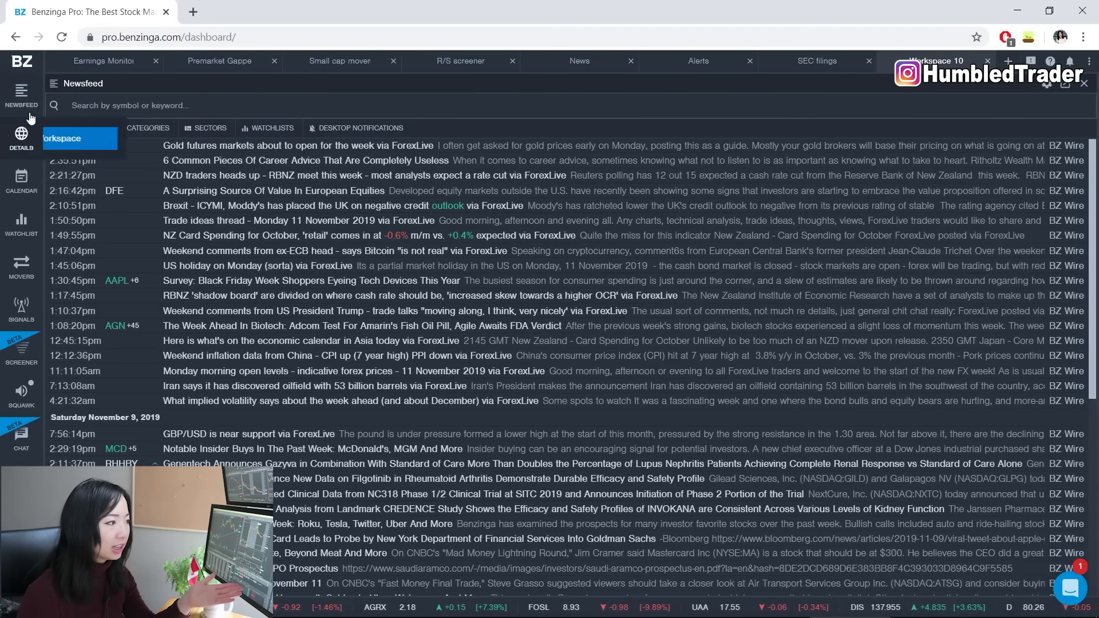
mouse_move(27, 103)
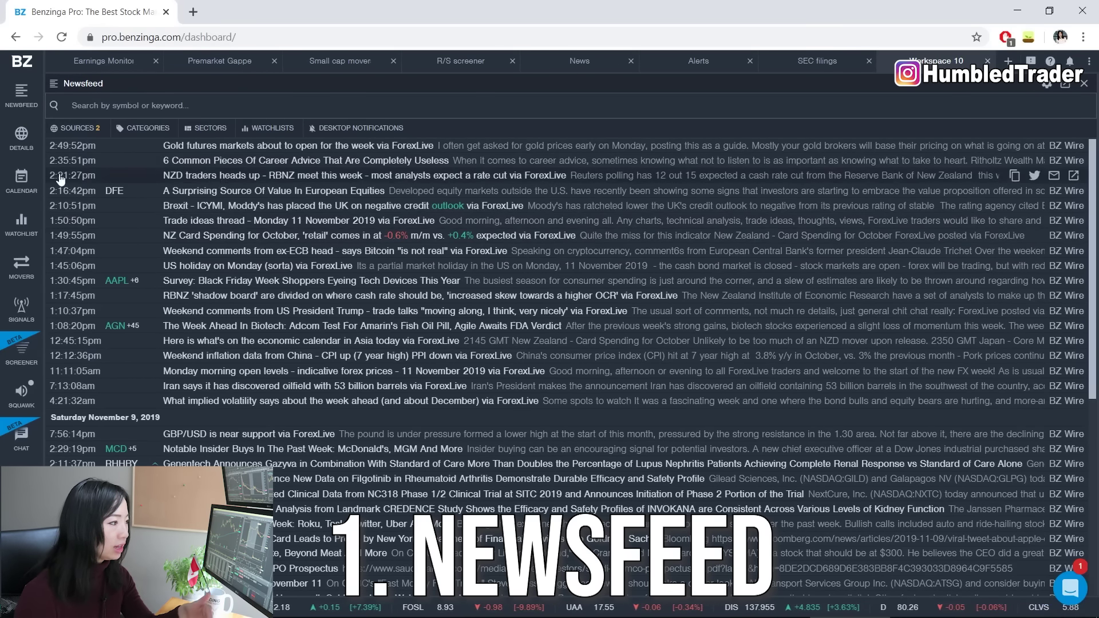
- Add a Details panel to the workspace and filter the newsfeed to the DIS ticker
mouse_move(21, 137)
left_click(246, 139)
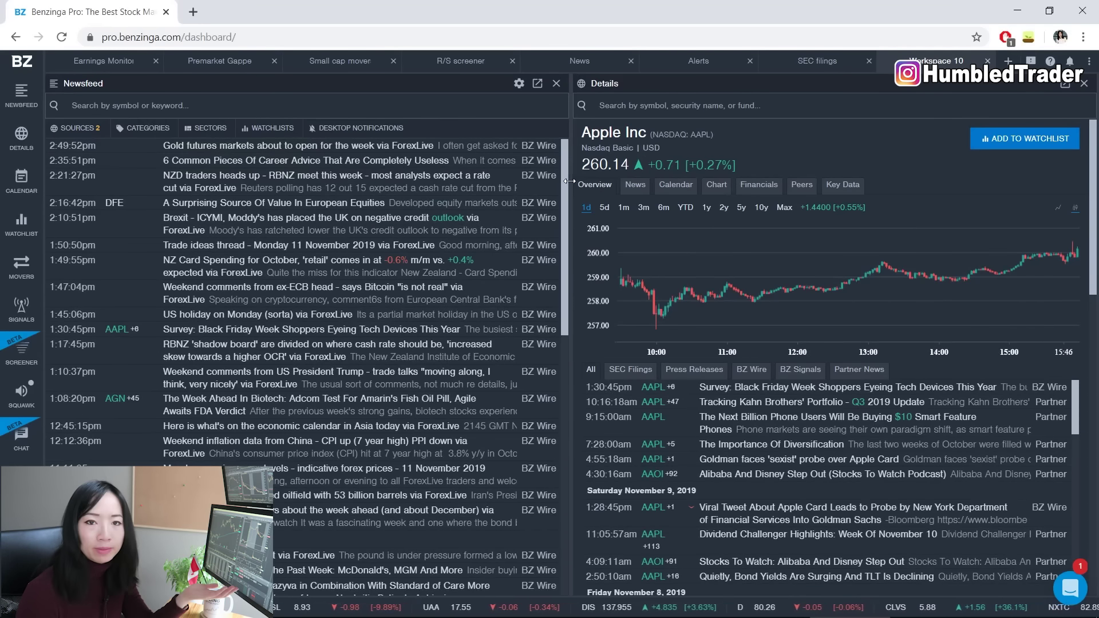
left_click(153, 104)
type("DIS")
key("Return")
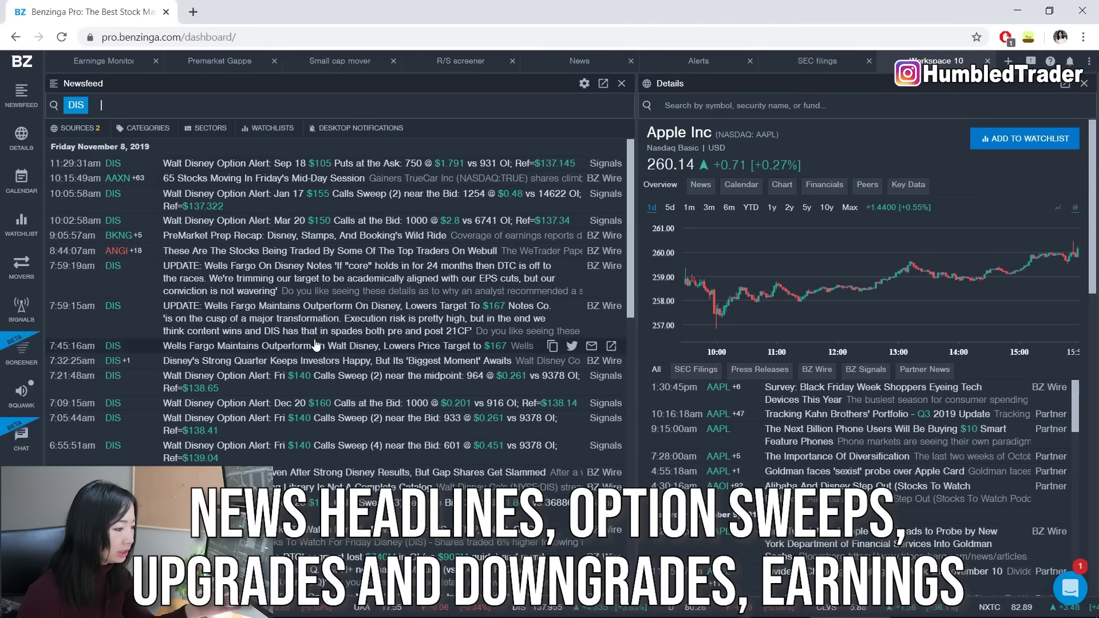
scroll(315, 344, "down", 1)
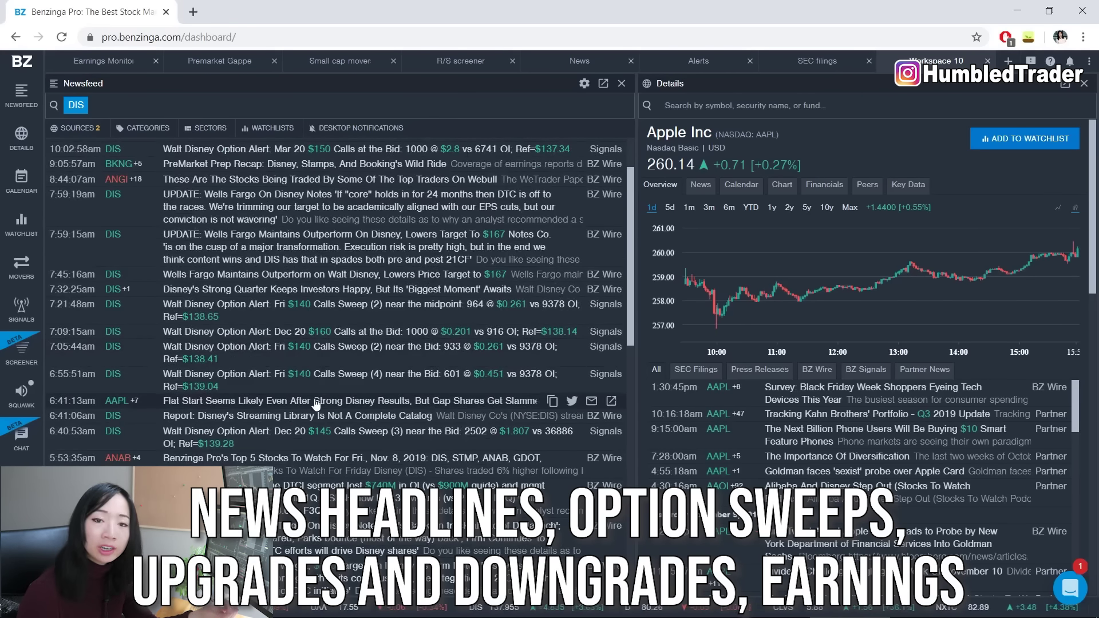
- Add Press Releases to the newsfeed sources alongside Benzinga Wire and Benzinga Signals
left_click(75, 128)
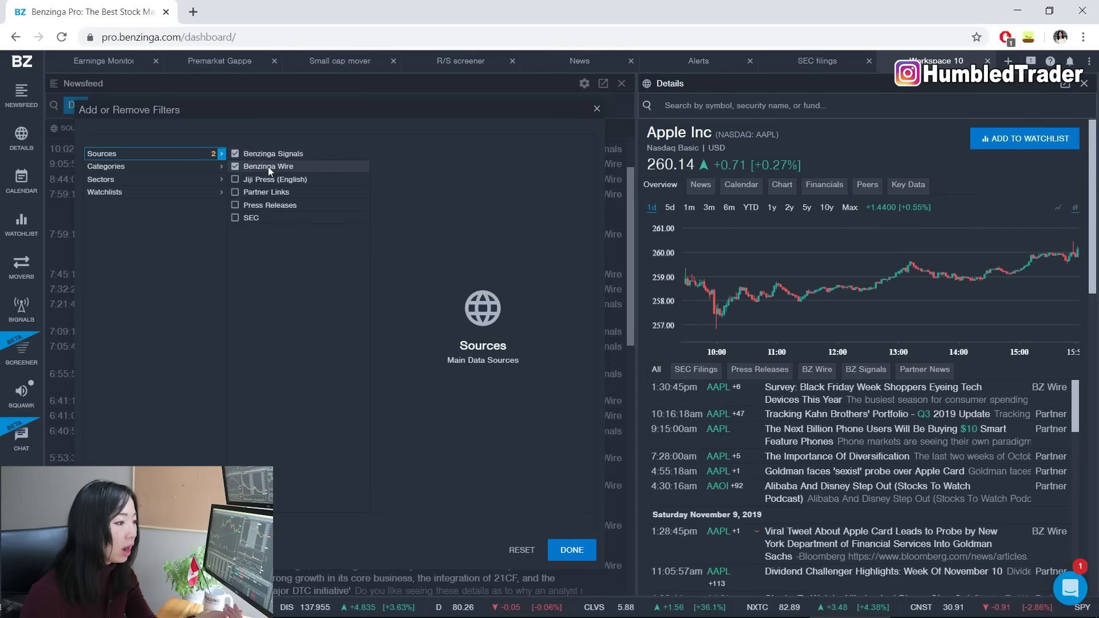
left_click(268, 206)
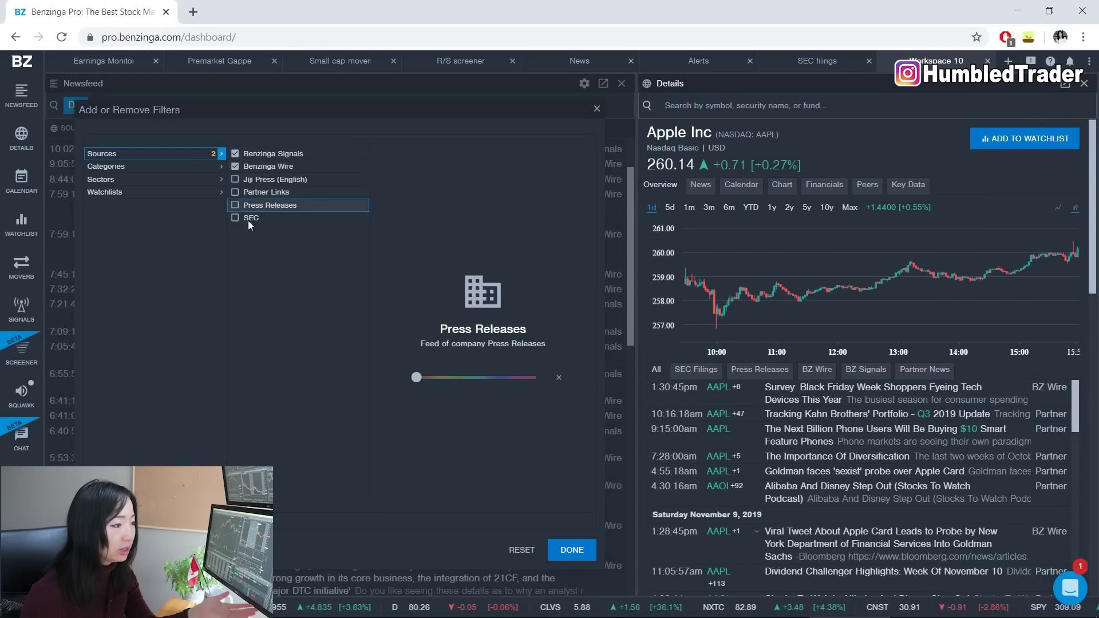
left_click(236, 206)
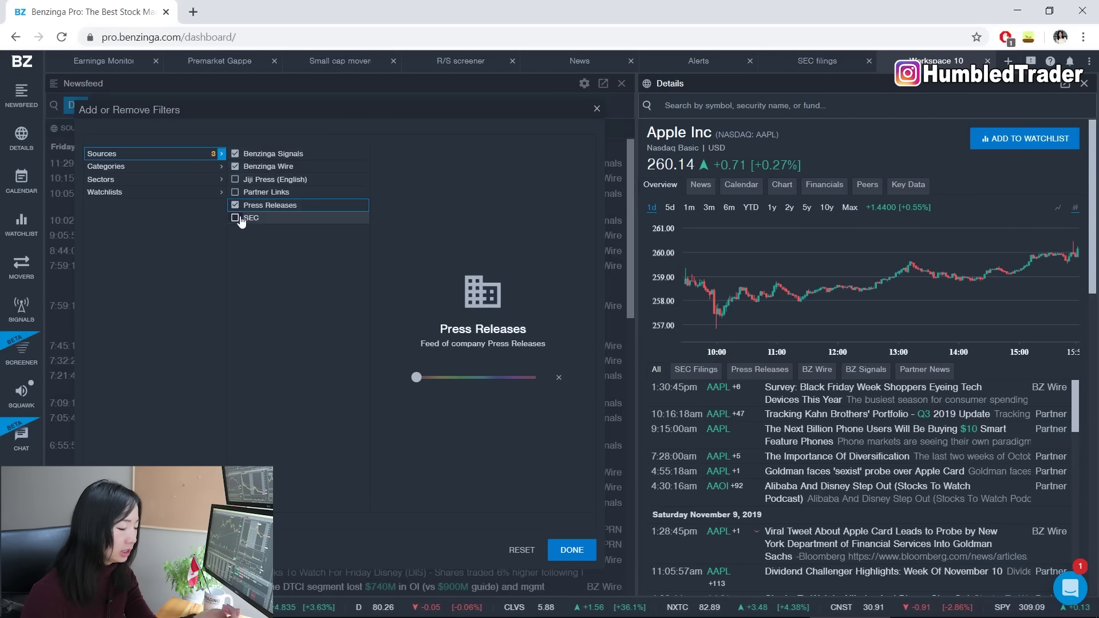
left_click(120, 103)
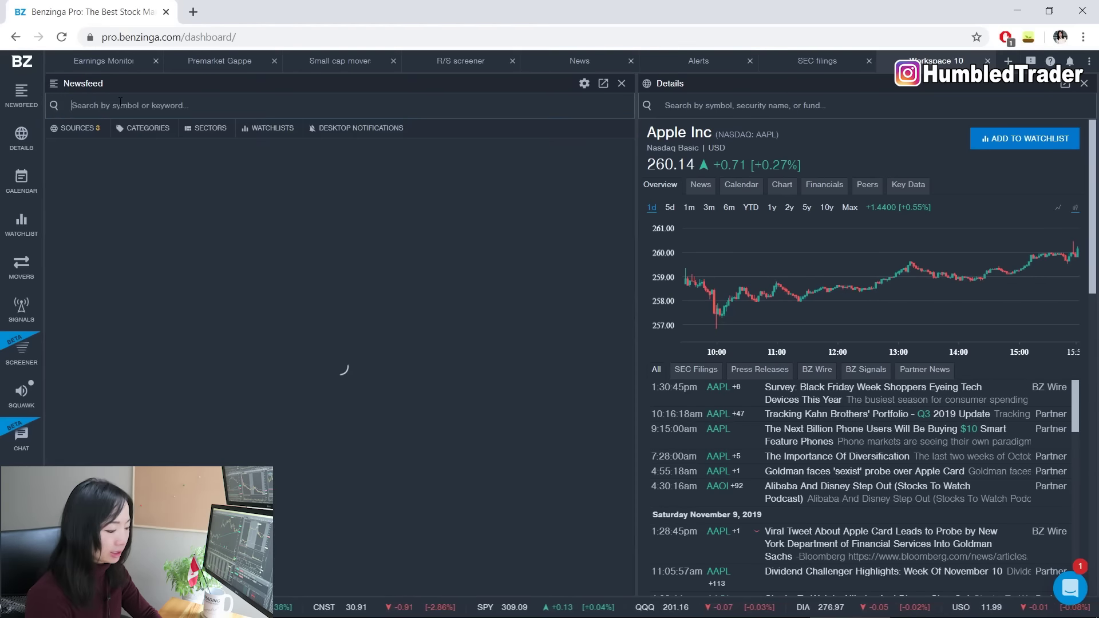
- Add a 'reverse split' keyword filter to the newsfeed search
type("revesr")
key("BackSpace")
key("BackSpace")
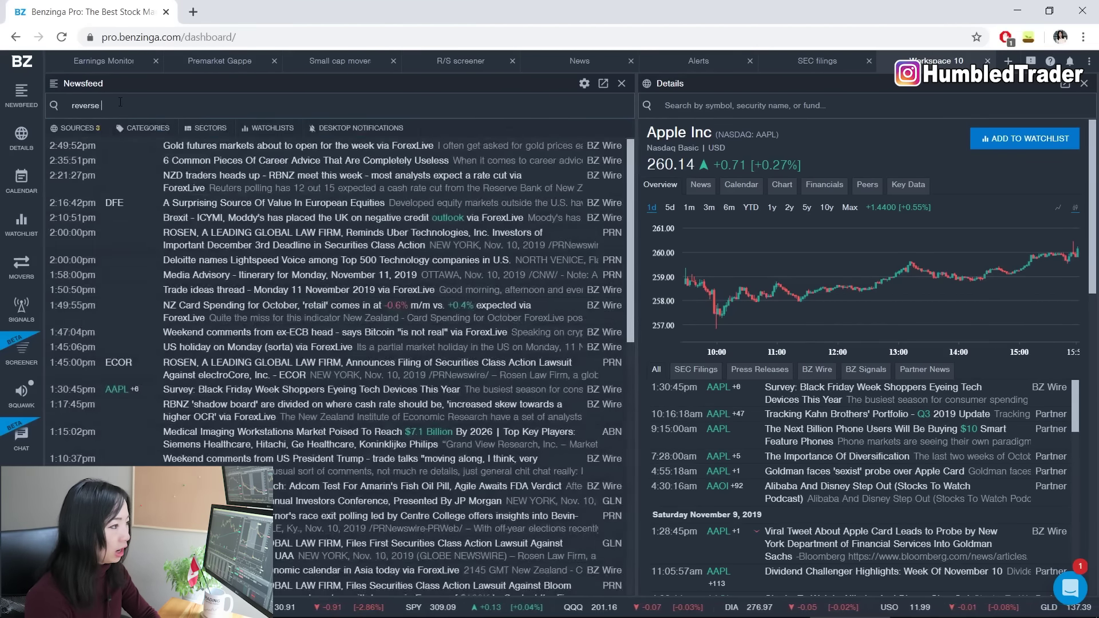
type("rse split")
key("Return")
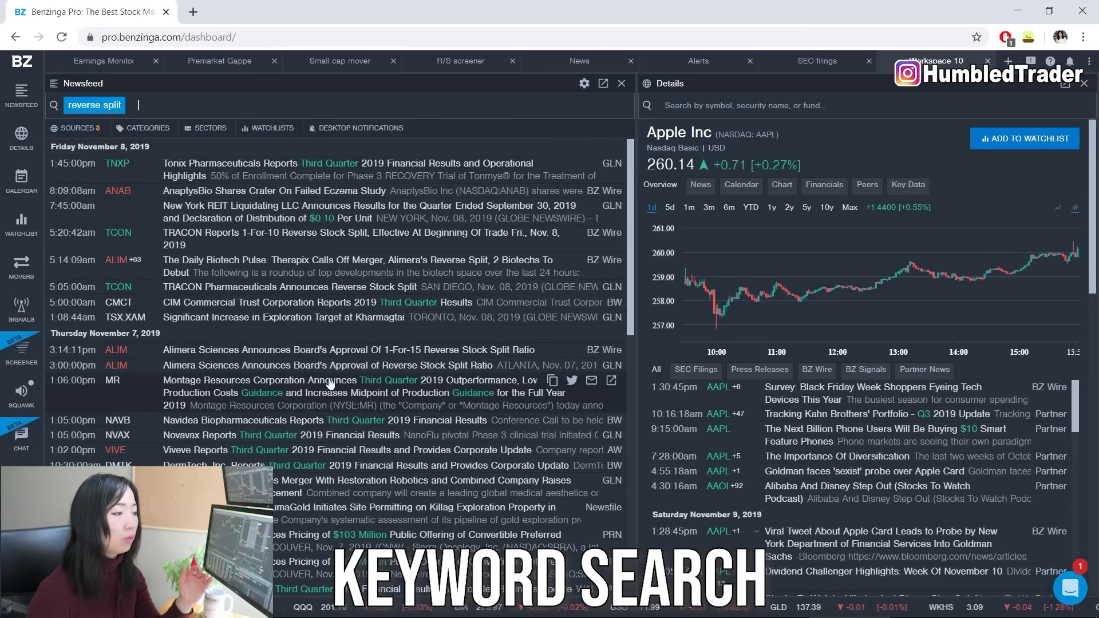
- Switch newsfeed sources to SEC only, dropping Benzinga Wire, Benzinga Signals and Press Releases
left_click(80, 128)
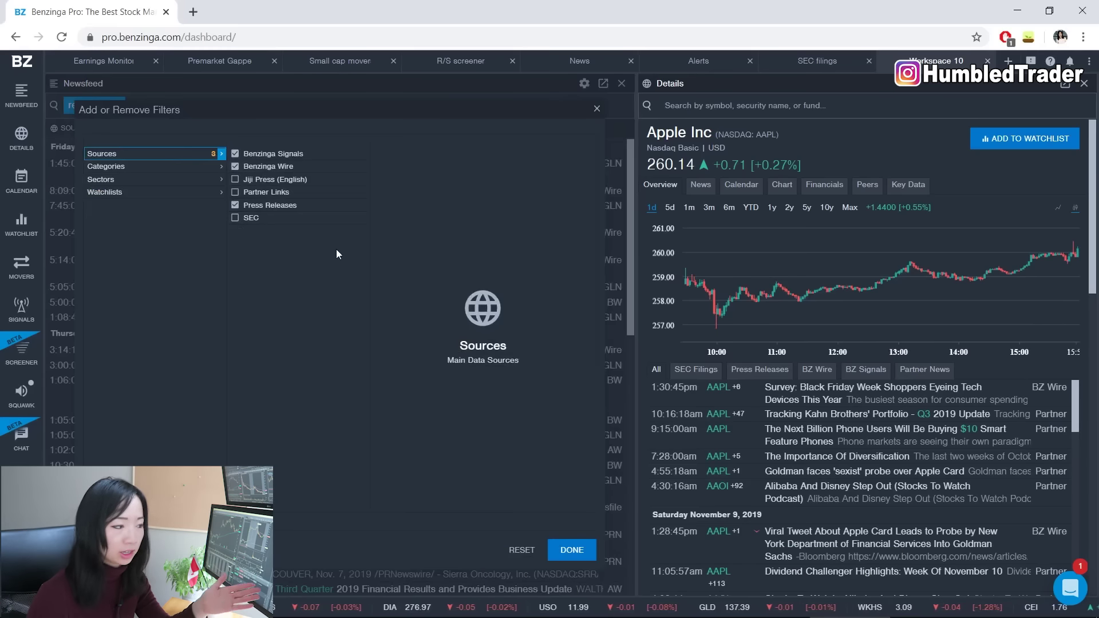
left_click(235, 166)
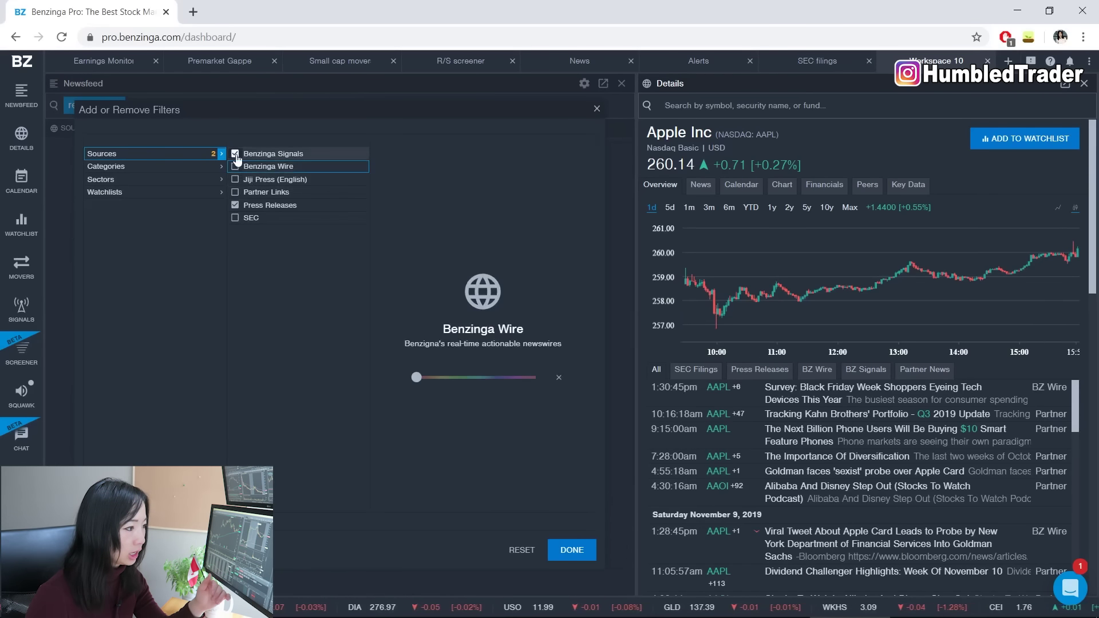
left_click(235, 153)
left_click(234, 207)
left_click(235, 217)
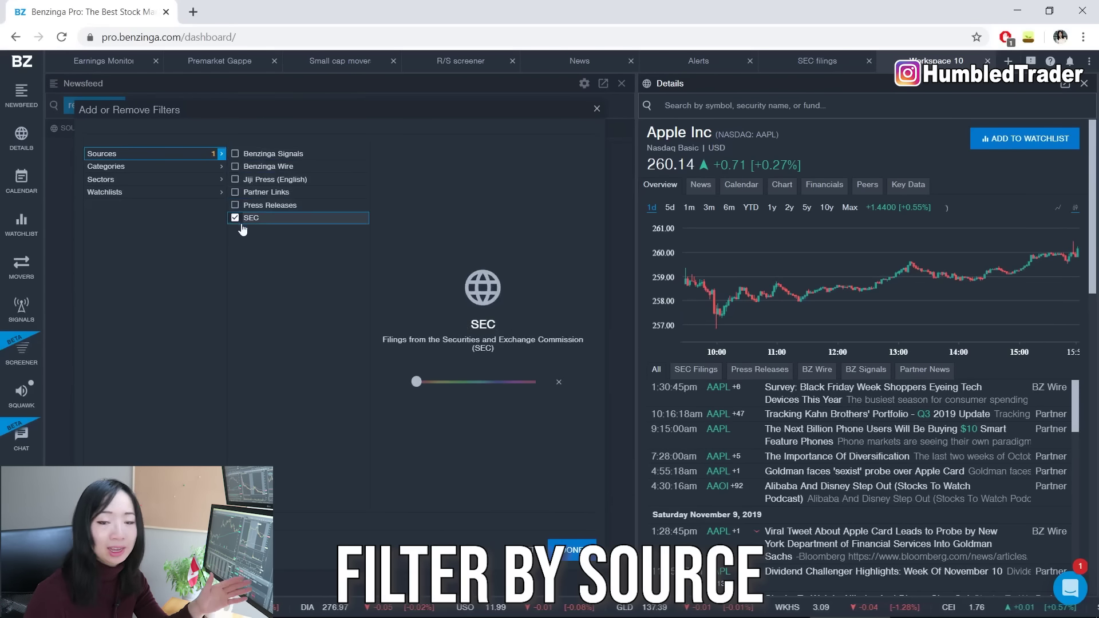
left_click(573, 549)
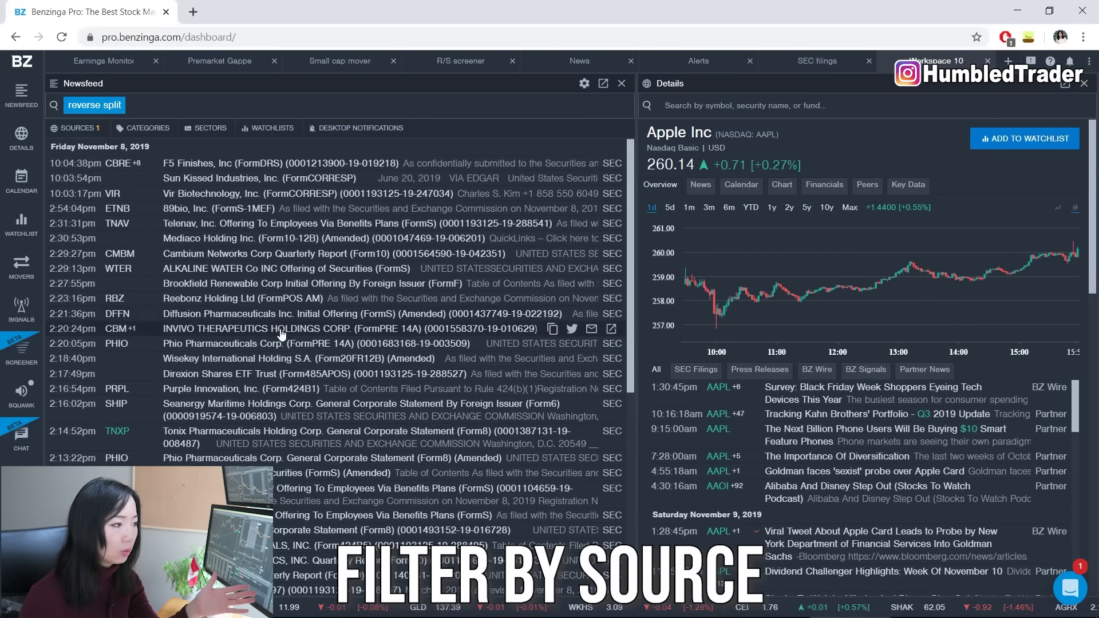
- Limit the newsfeed to the R/s, Small cap and Usual Suspects watchlists
left_click(272, 135)
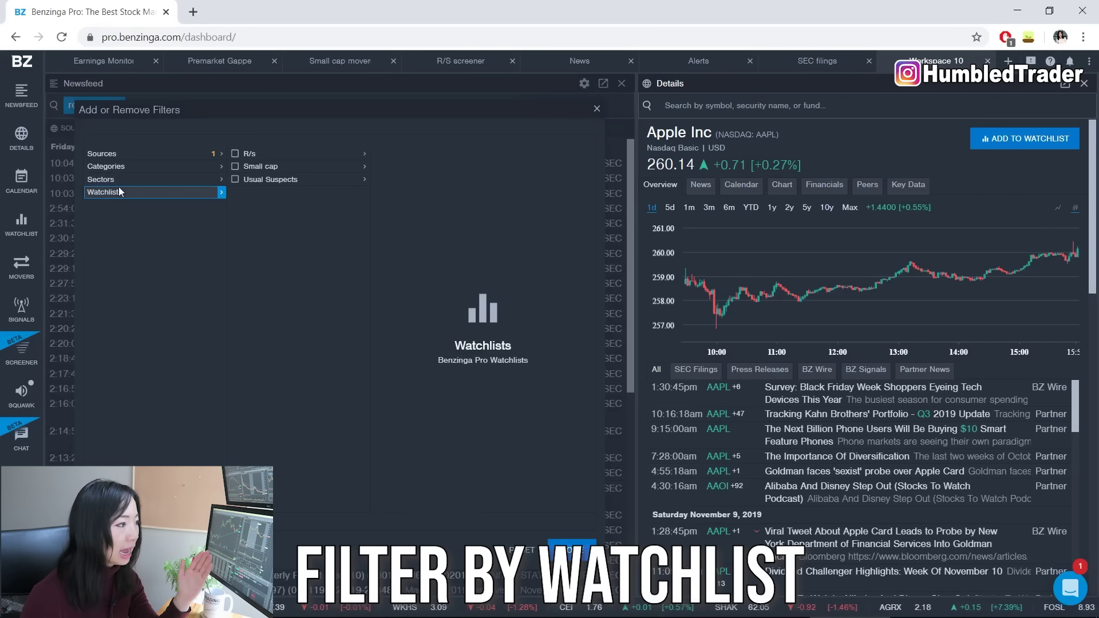
left_click(235, 154)
left_click(234, 166)
left_click(234, 179)
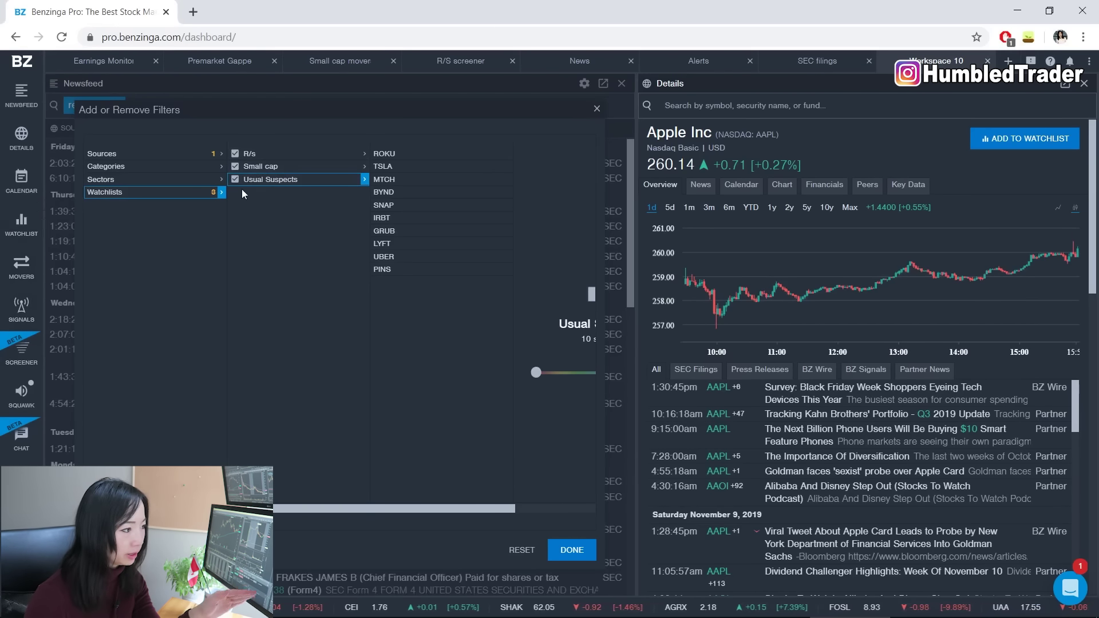
key("Escape")
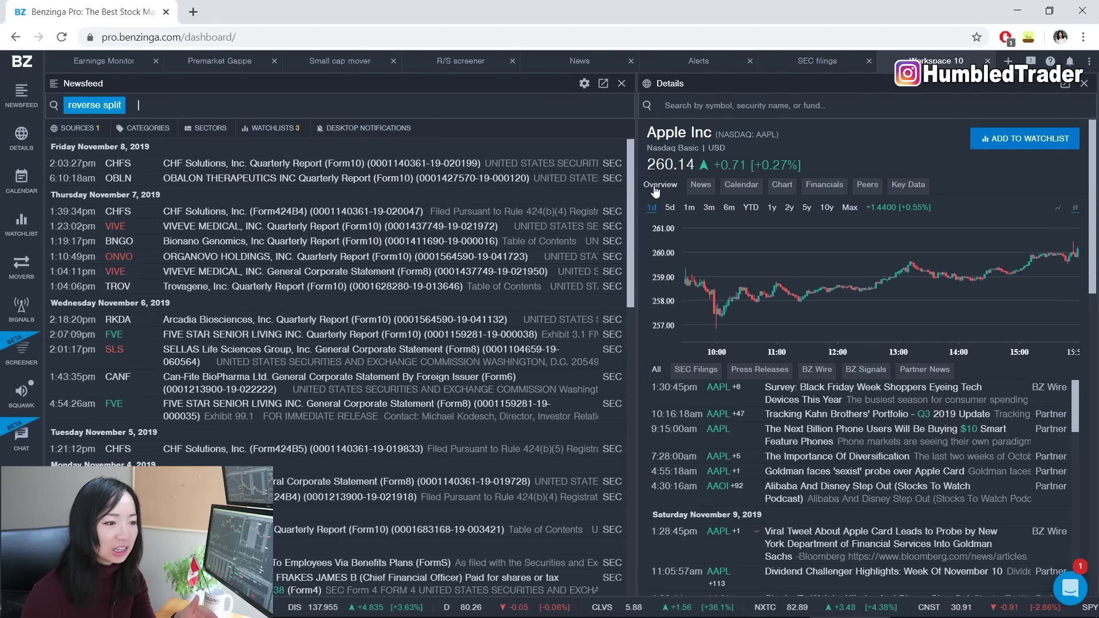
- Load Workhorse Group (WKHS) into Details and widen that panel to reveal key statistics
left_click_drag(635, 167, 551, 164)
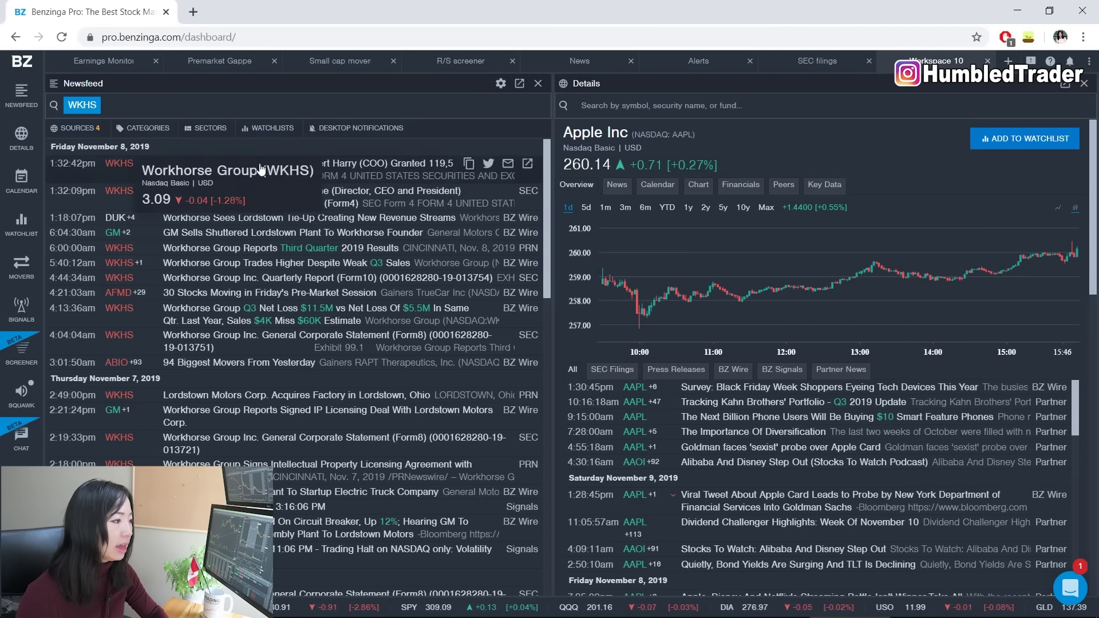
mouse_move(117, 171)
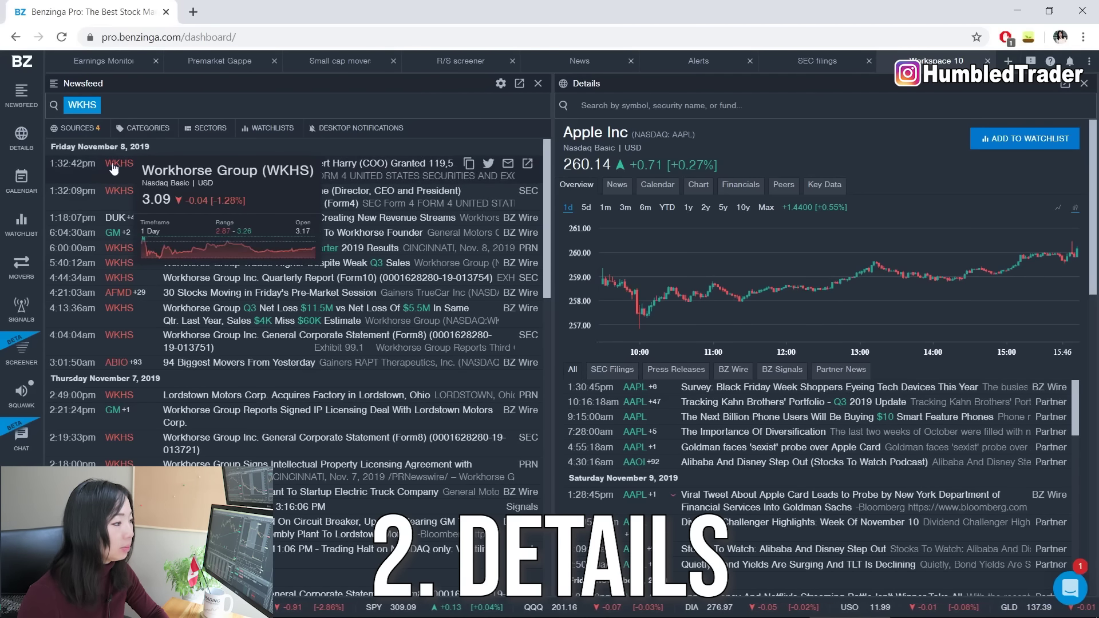
left_click(116, 166)
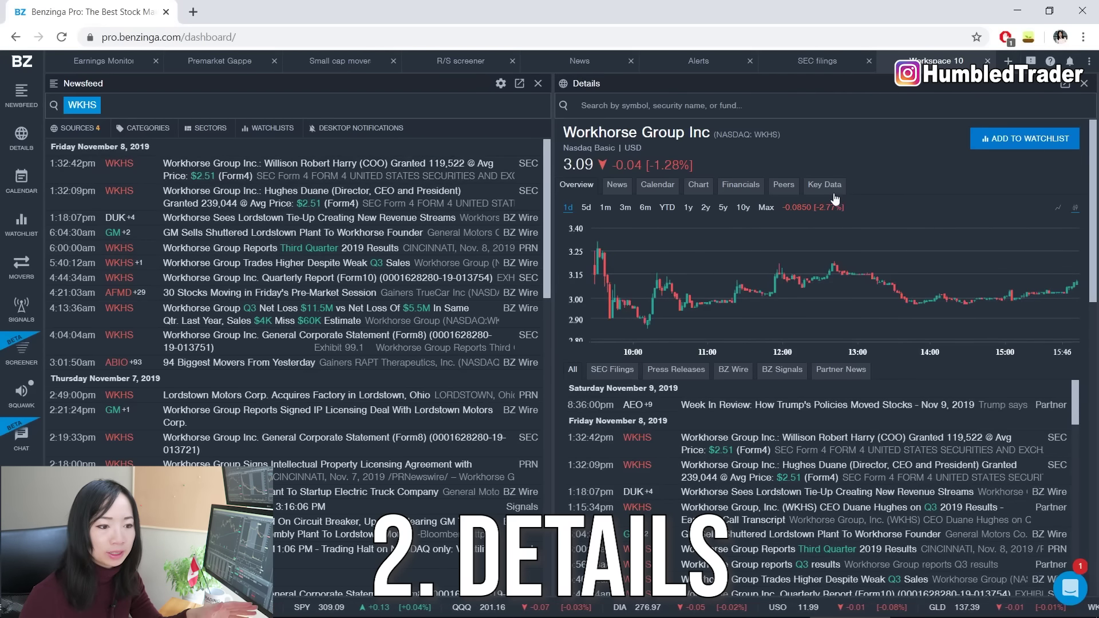
scroll(858, 243, "down", 3)
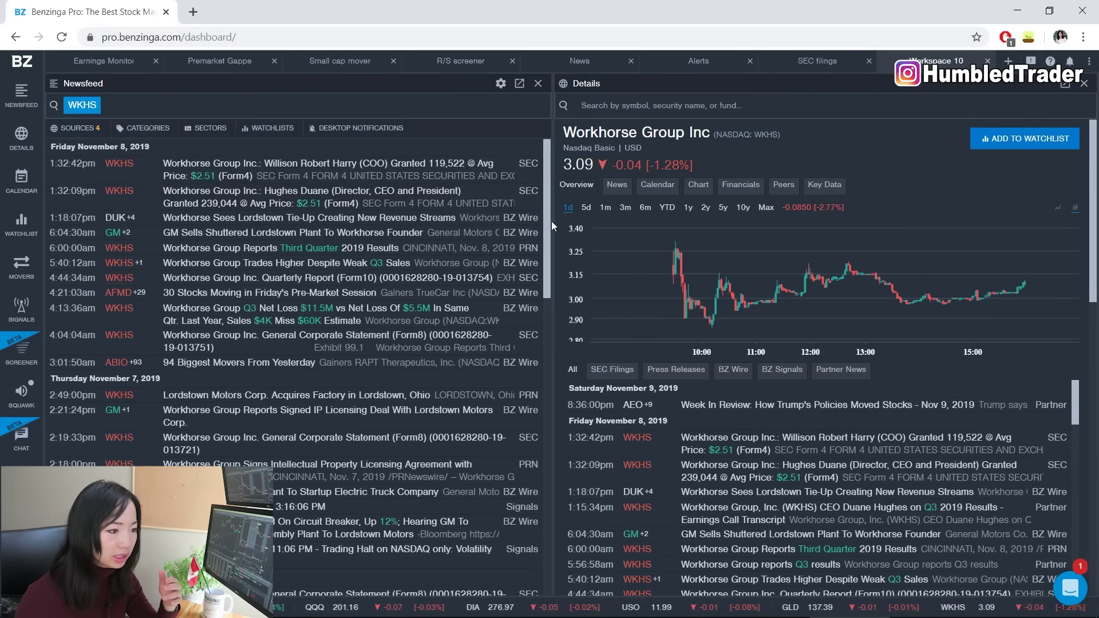
left_click_drag(552, 222, 345, 228)
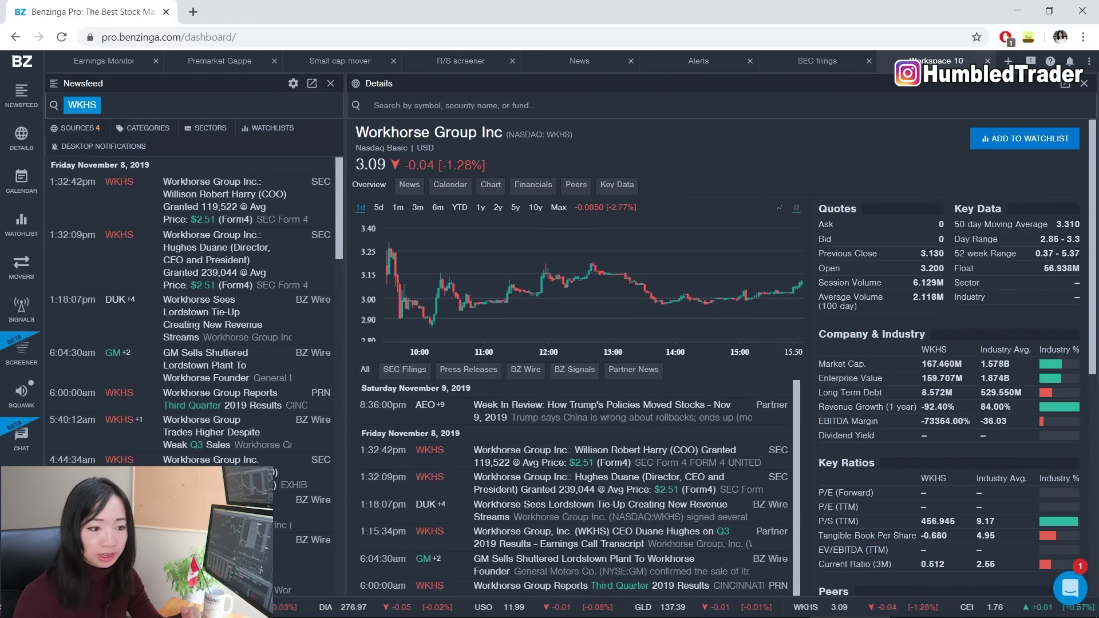
left_click_drag(1041, 268, 1079, 268)
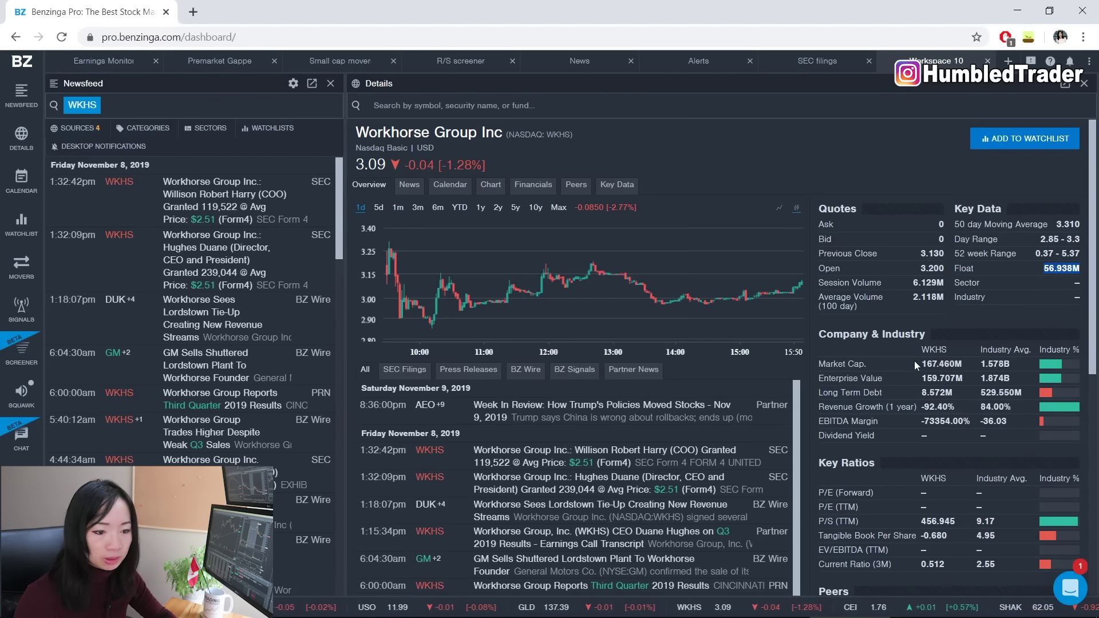
mouse_move(916, 366)
left_mouse_down()
mouse_move(978, 350)
mouse_move(906, 369)
left_mouse_up()
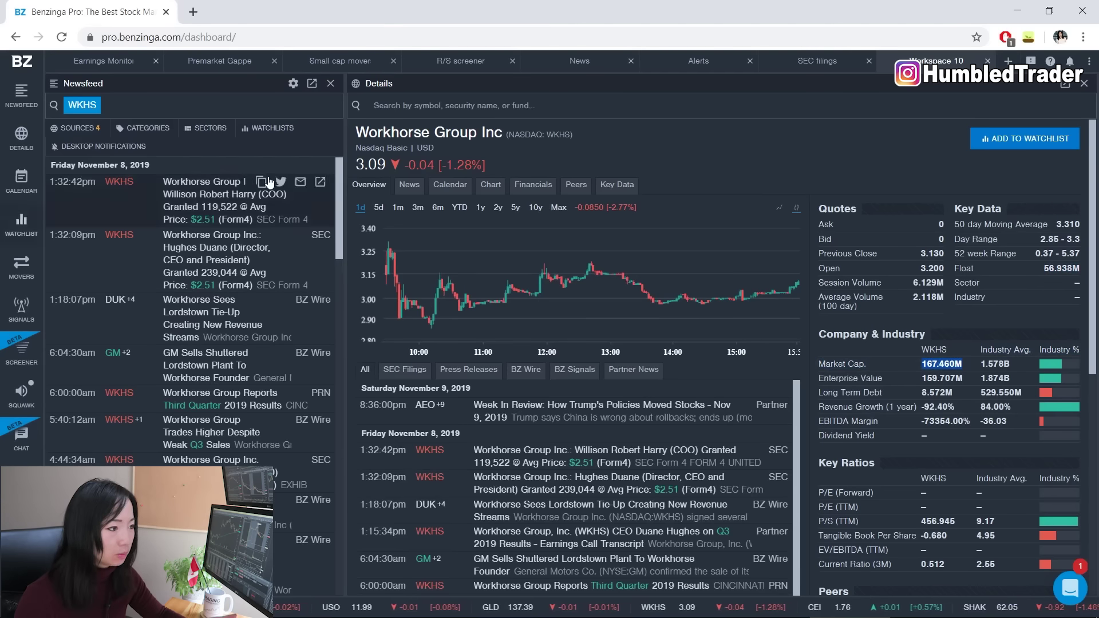
left_click(939, 377)
scroll(950, 370, "down", 1)
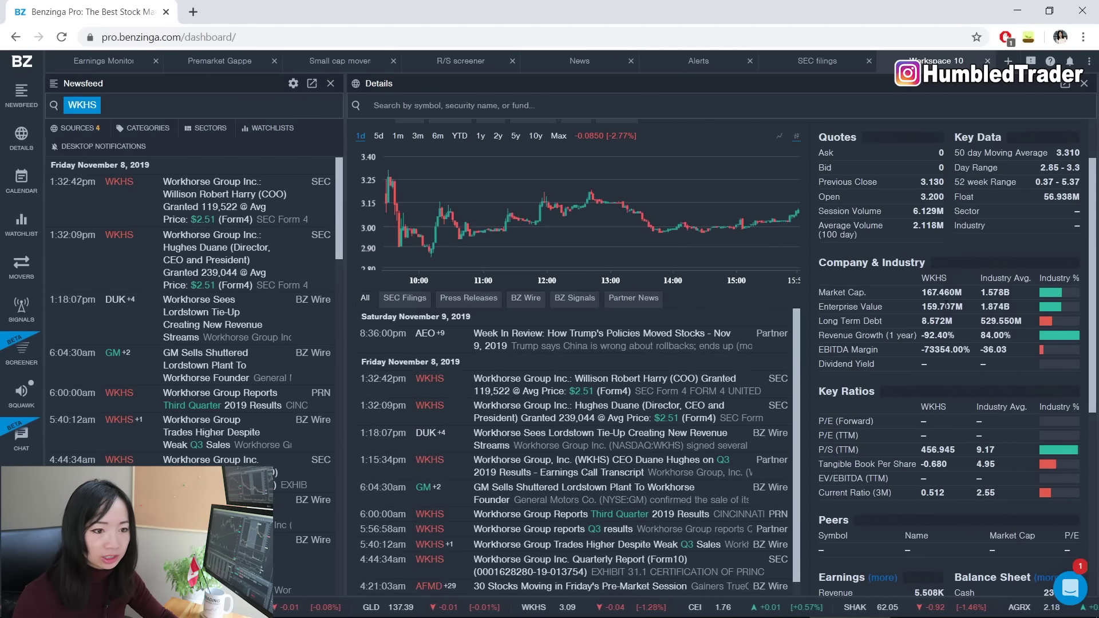
scroll(947, 306, "down", 4)
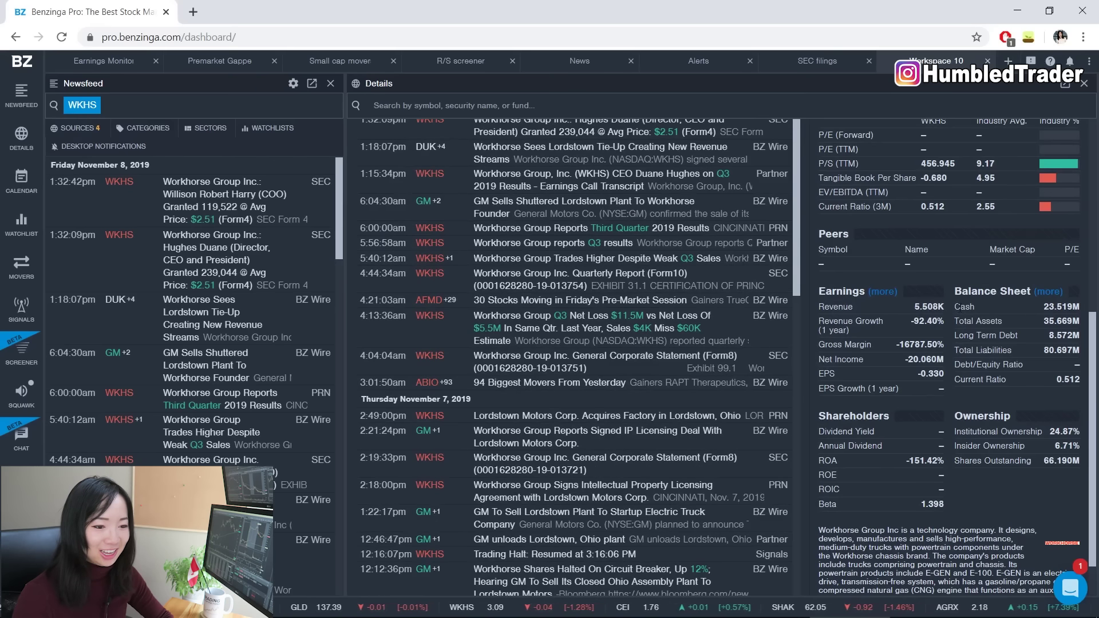
left_click_drag(915, 306, 927, 308)
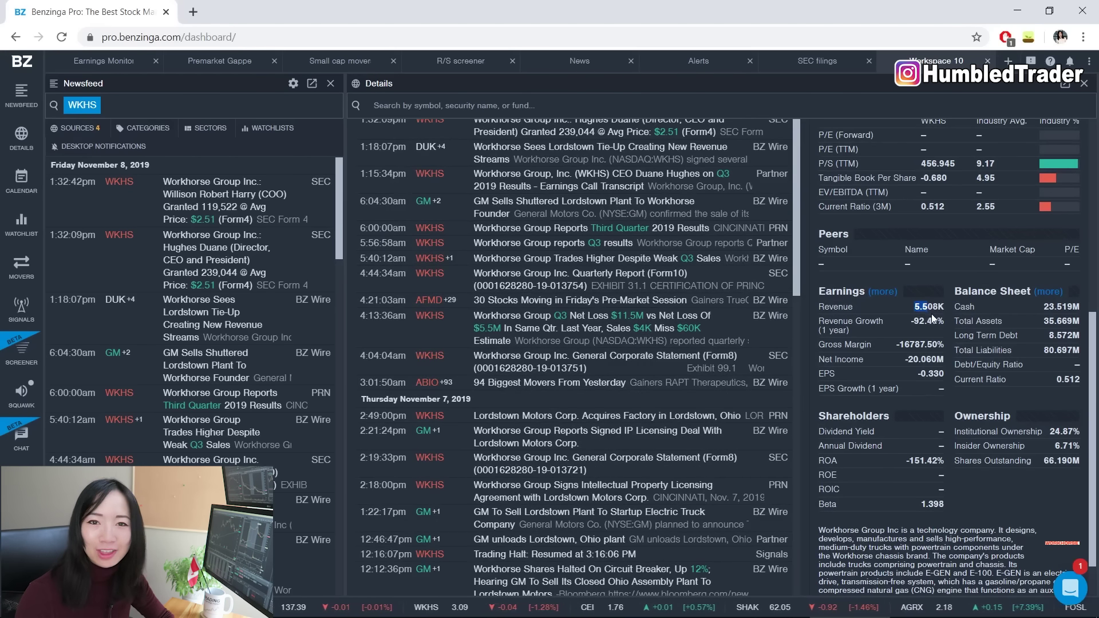
left_click(940, 318)
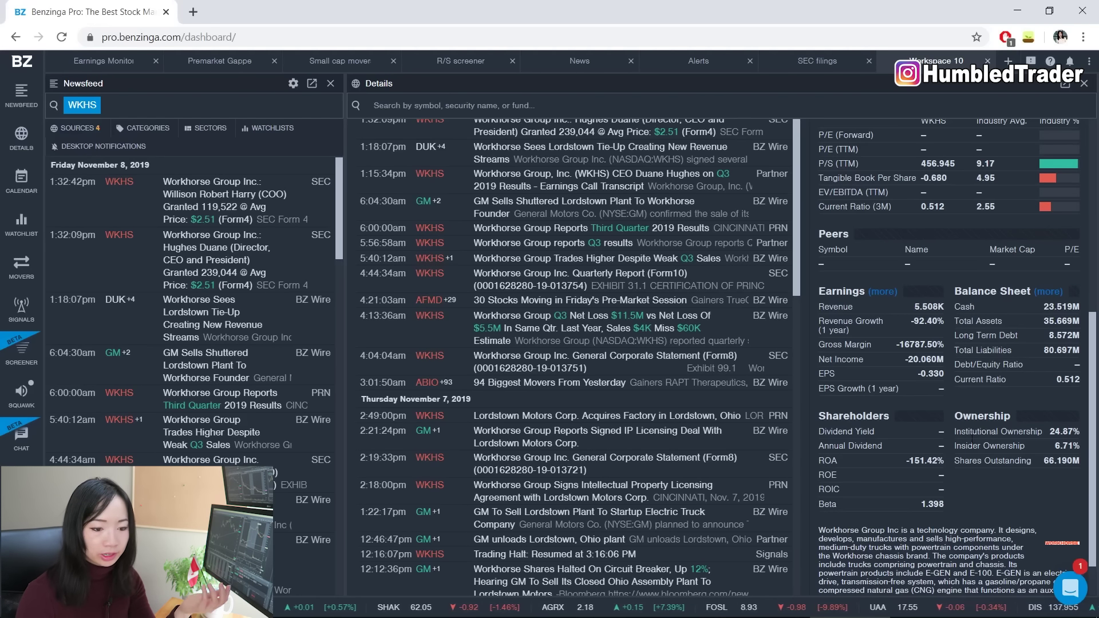
left_click_drag(1074, 431, 1050, 431)
left_click(1055, 446)
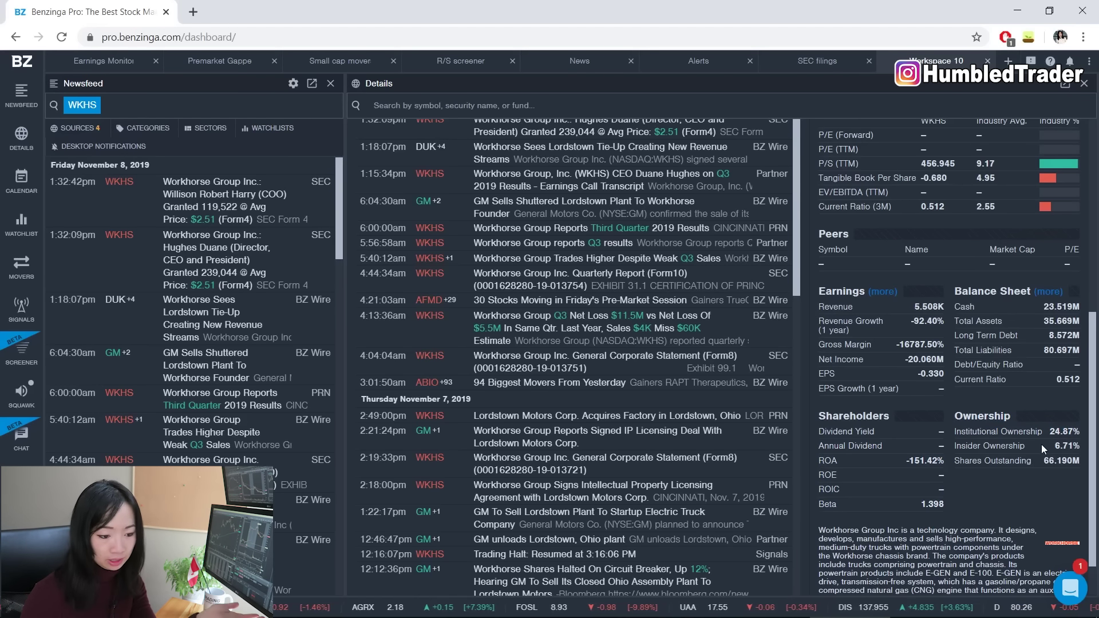
scroll(1042, 444, "up", 5)
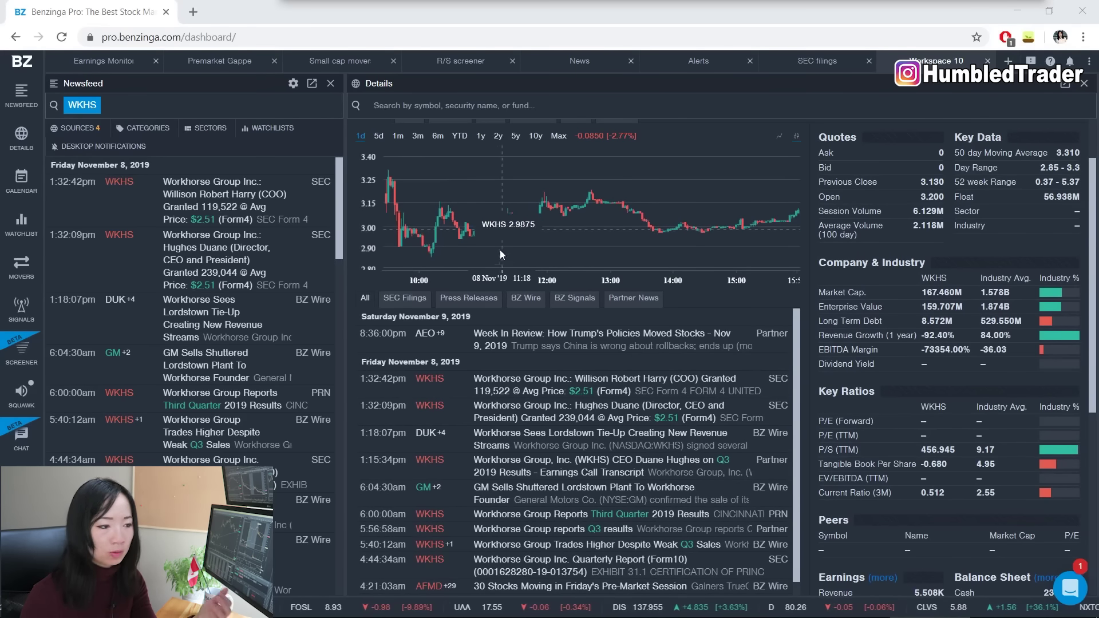
- Filter the WKHS Details headlines to SEC Filings and preview the Nov 8 Form 4 filing
left_click_drag(346, 252, 491, 252)
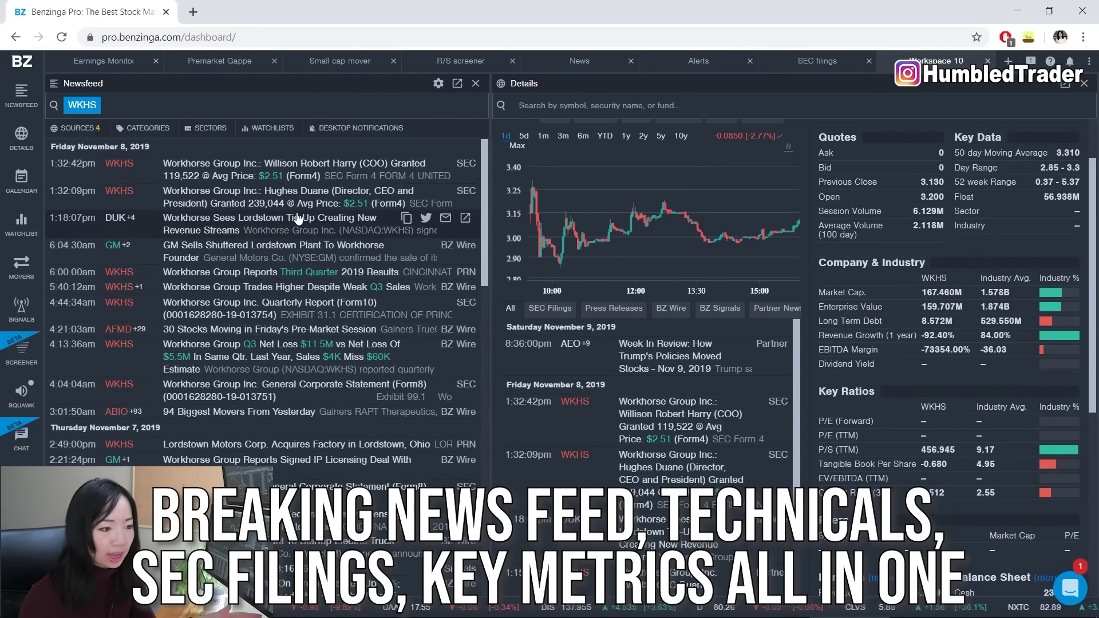
left_click_drag(491, 243, 341, 244)
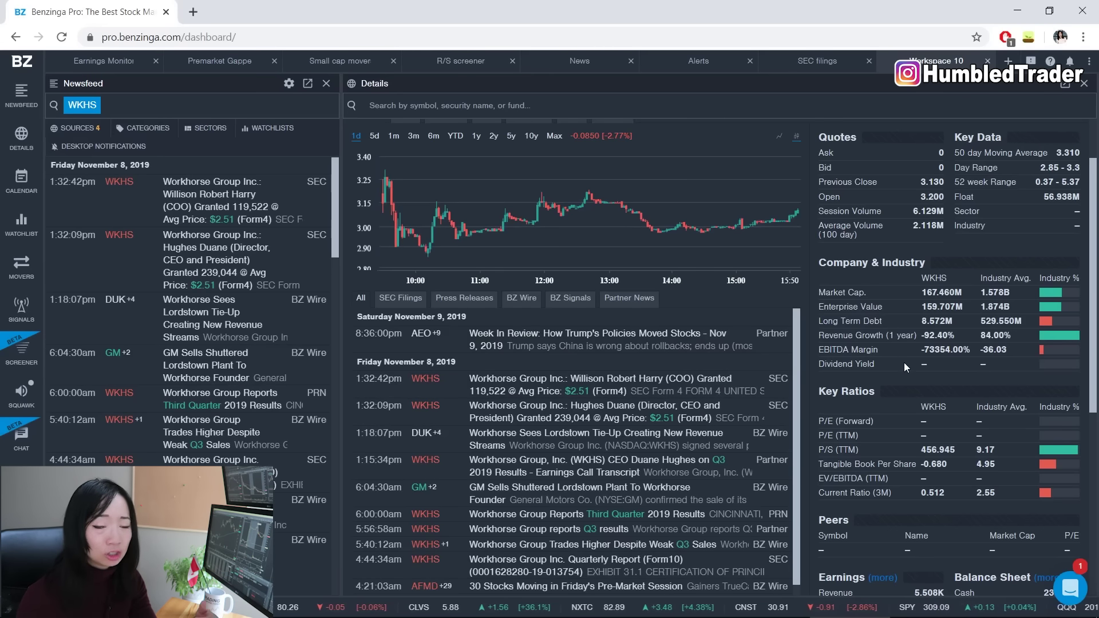
scroll(699, 265, "up", 2)
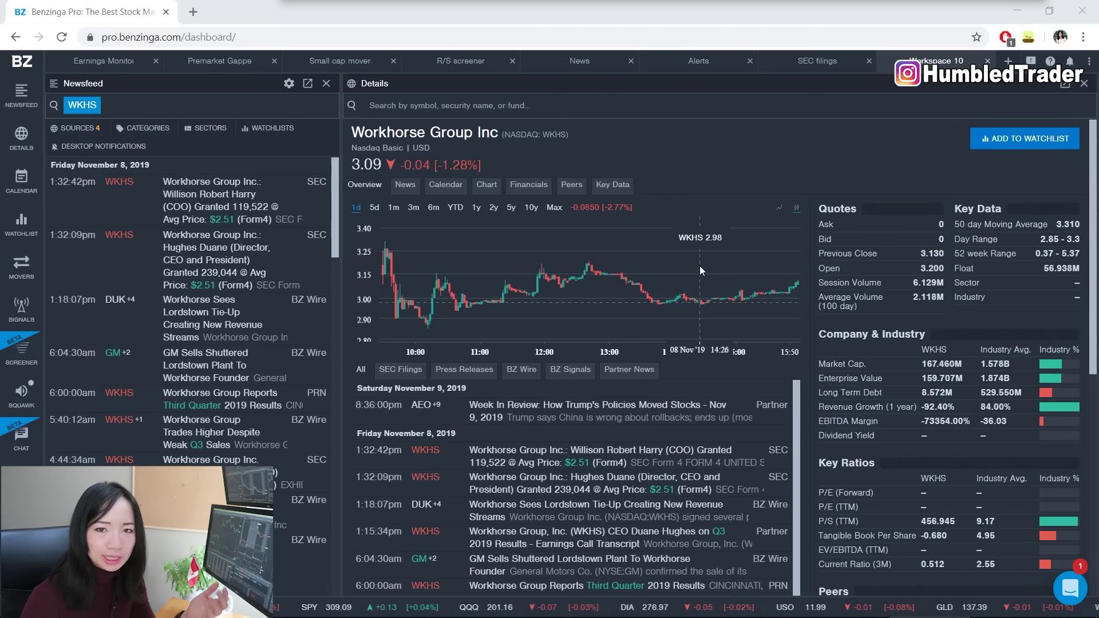
left_click(413, 376)
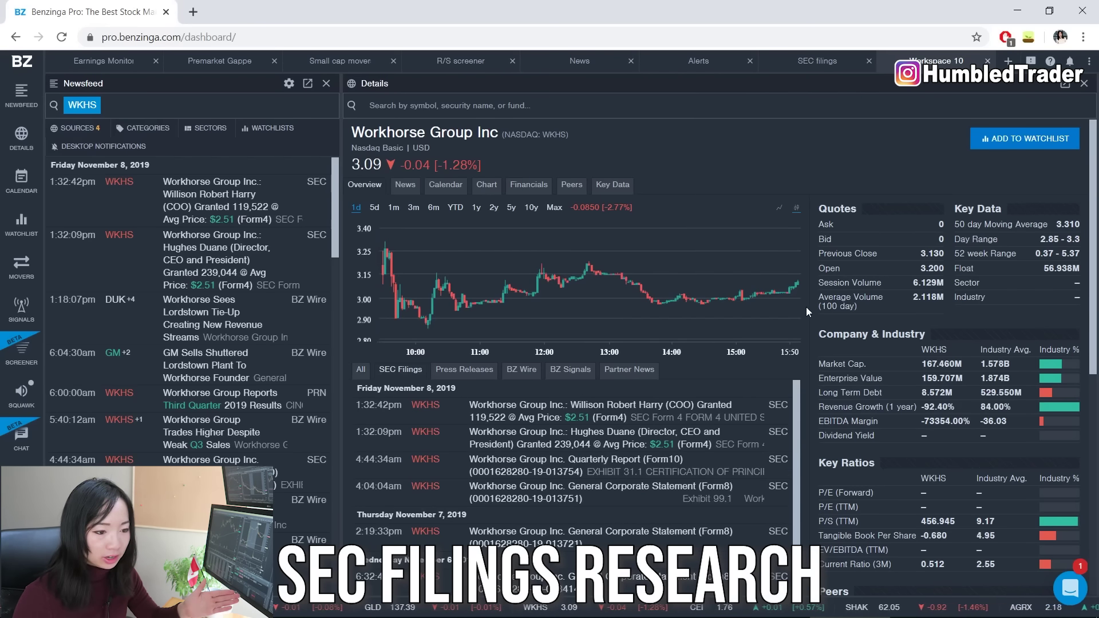
scroll(809, 312, "down", 3)
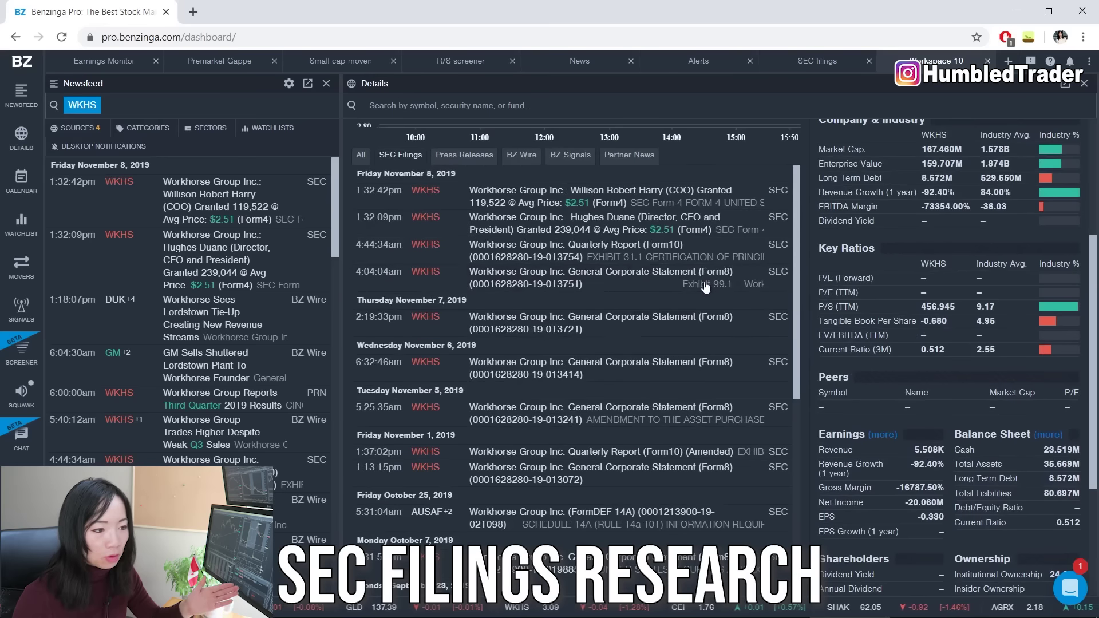
left_click(617, 204)
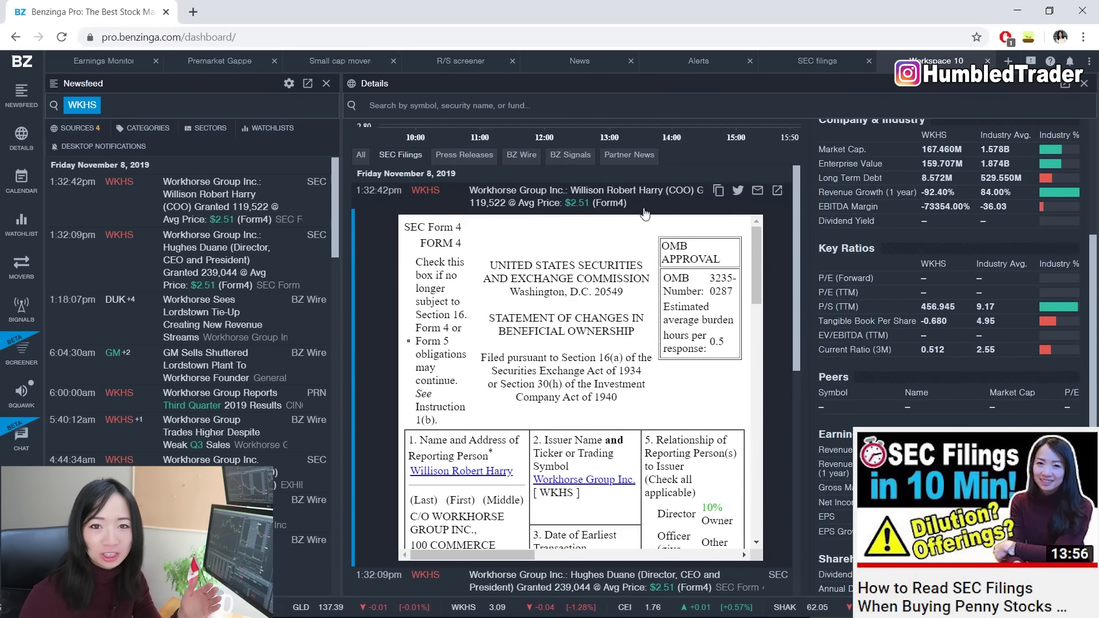
scroll(594, 271, "down", 6)
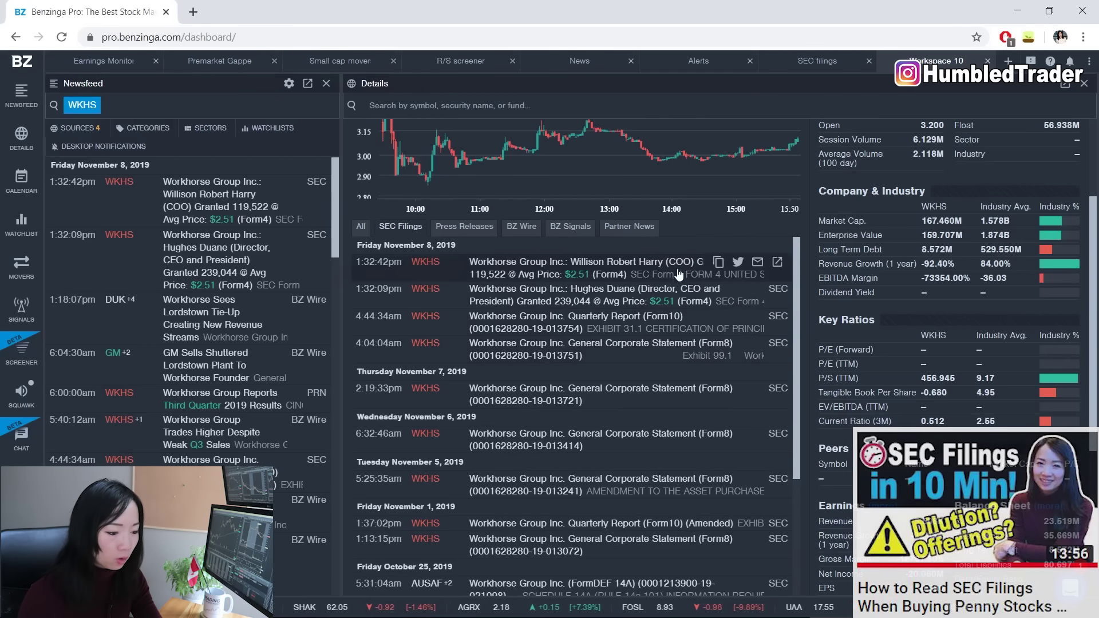
scroll(684, 316, "down", 4)
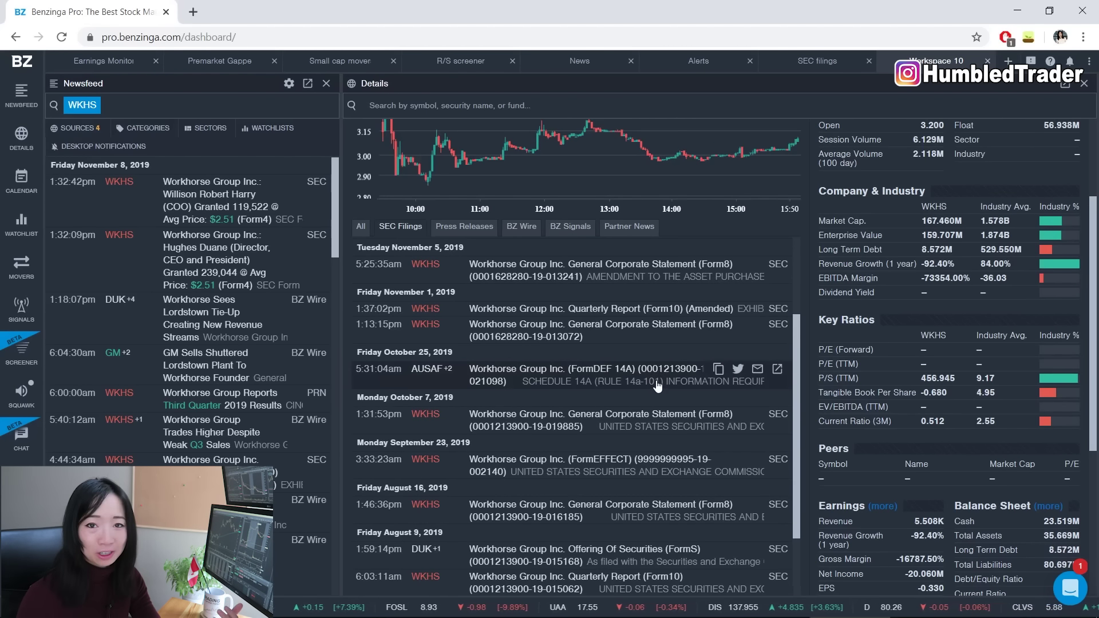
scroll(630, 355, "up", 10)
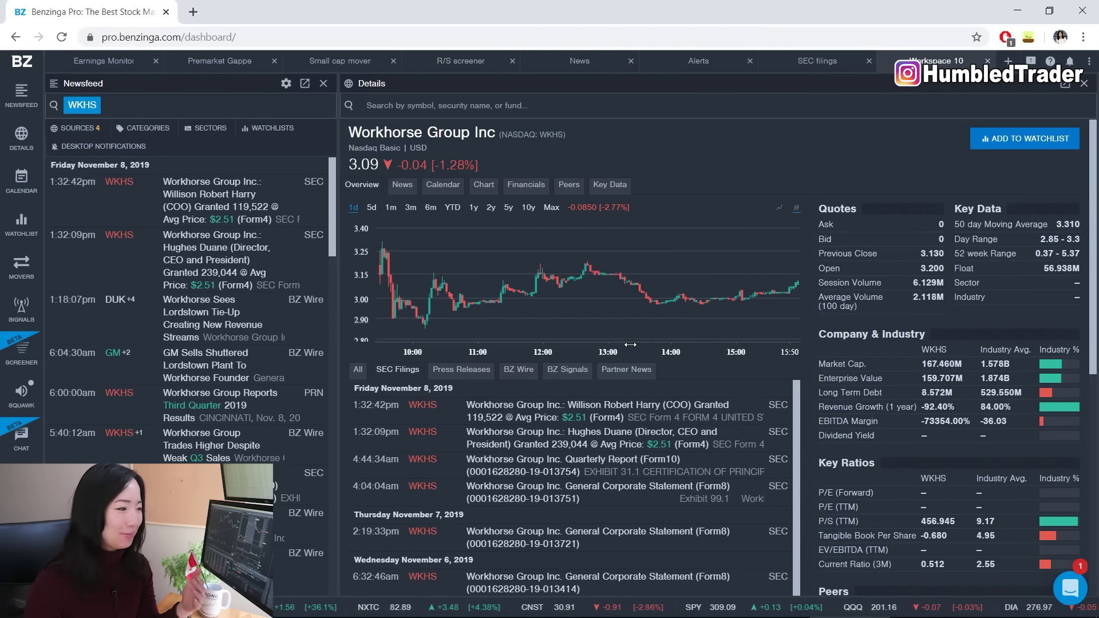
- Browse the WKHS News, Calendar and Earnings tabs in the Details panel
left_click(400, 185)
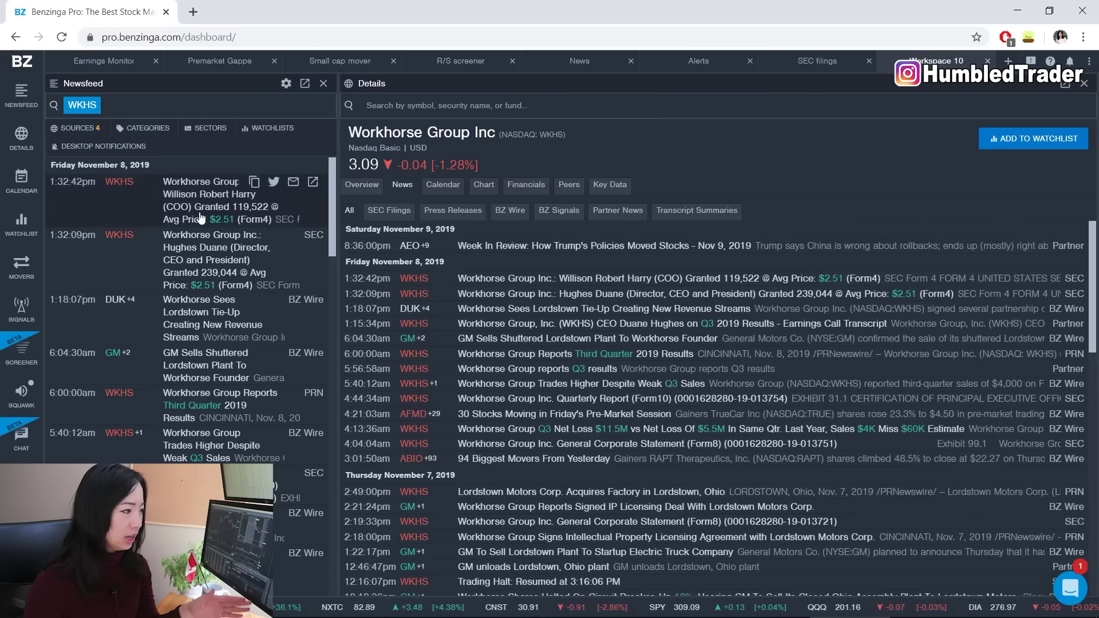
left_click(446, 190)
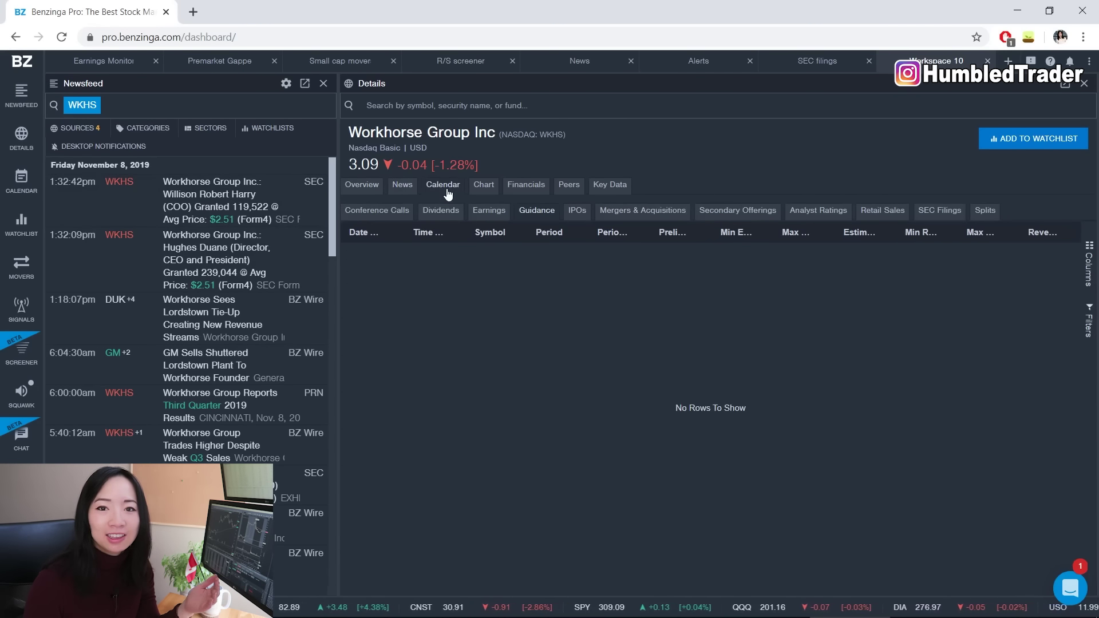
left_click(490, 213)
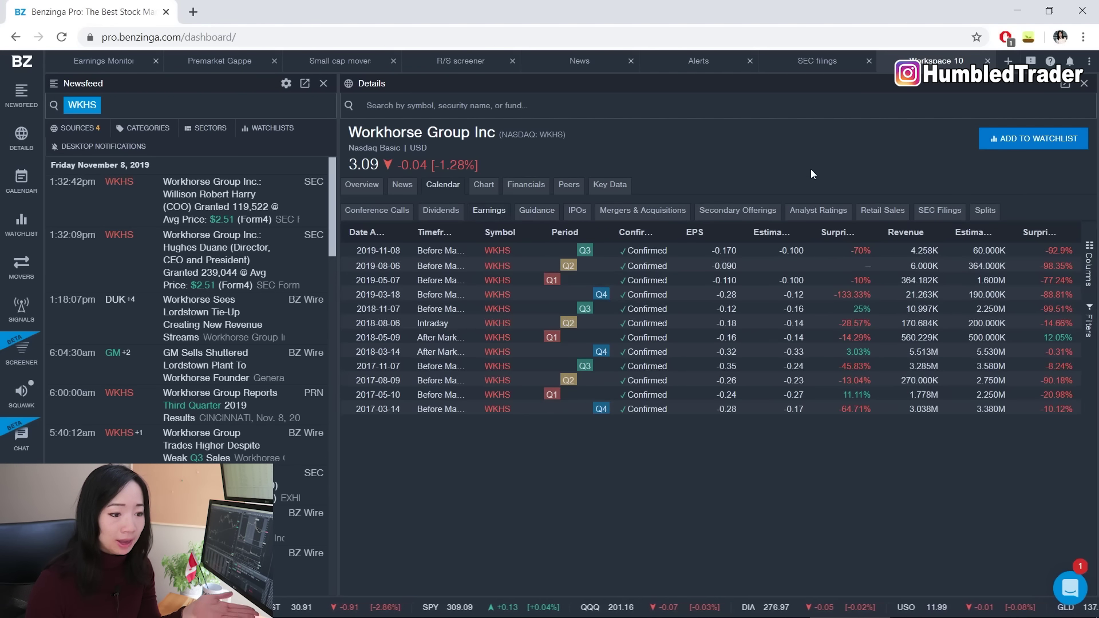
- Show the WKHS chart panned to cover mid-2018 through Nov 2019, with the interval list open
left_click(487, 186)
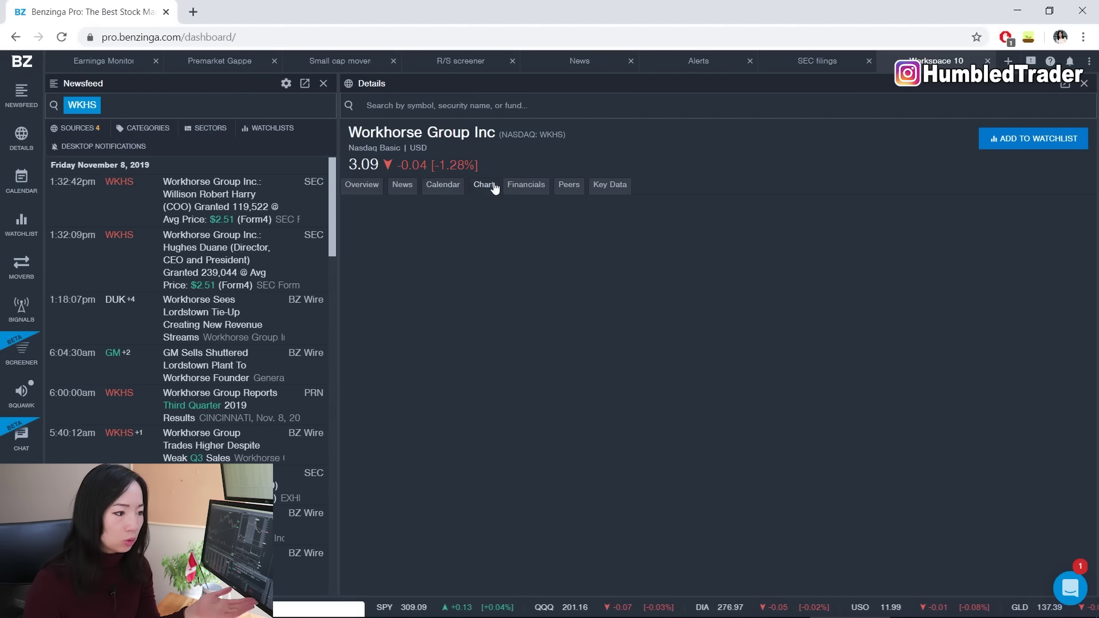
scroll(713, 319, "up", 5)
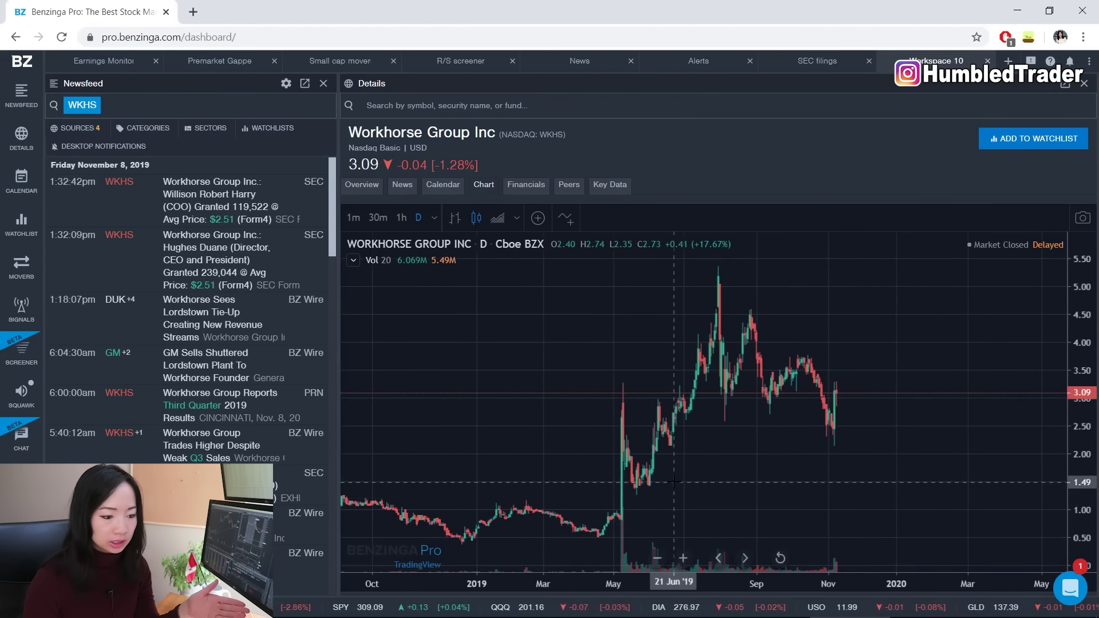
left_click_drag(745, 478, 875, 465)
scroll(904, 446, "down", 5)
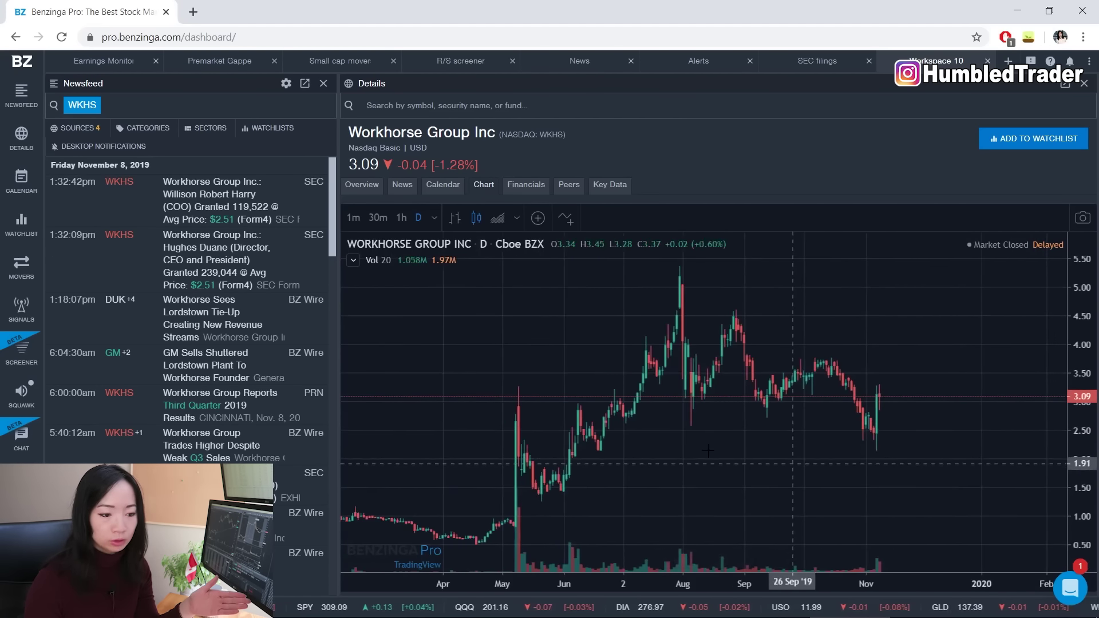
scroll(918, 427, "down", 3)
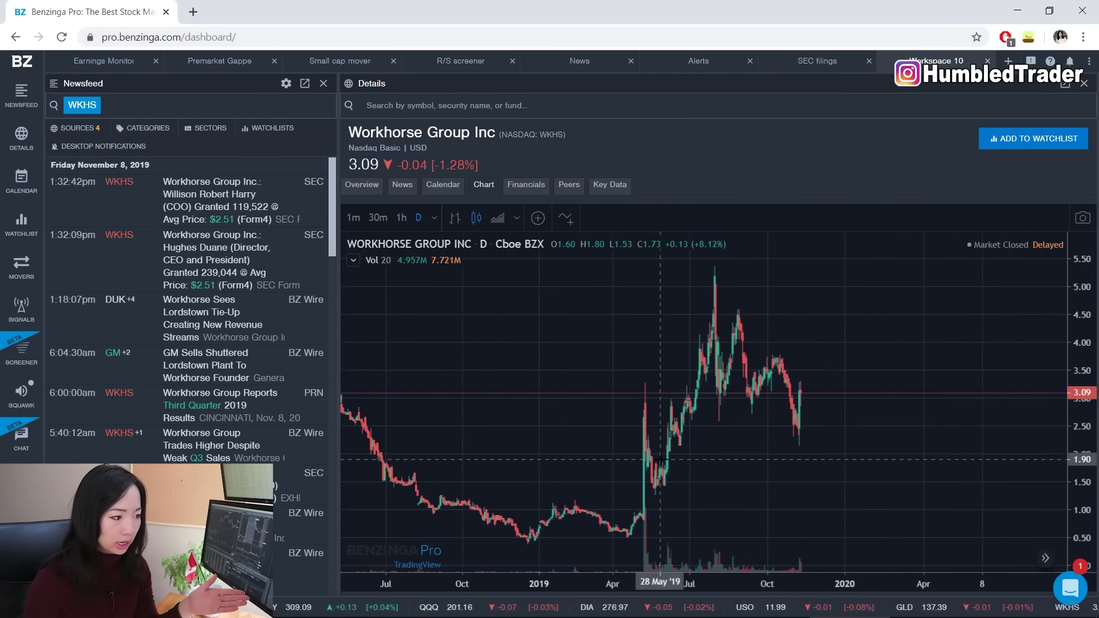
left_click(437, 217)
scroll(489, 324, "down", 2)
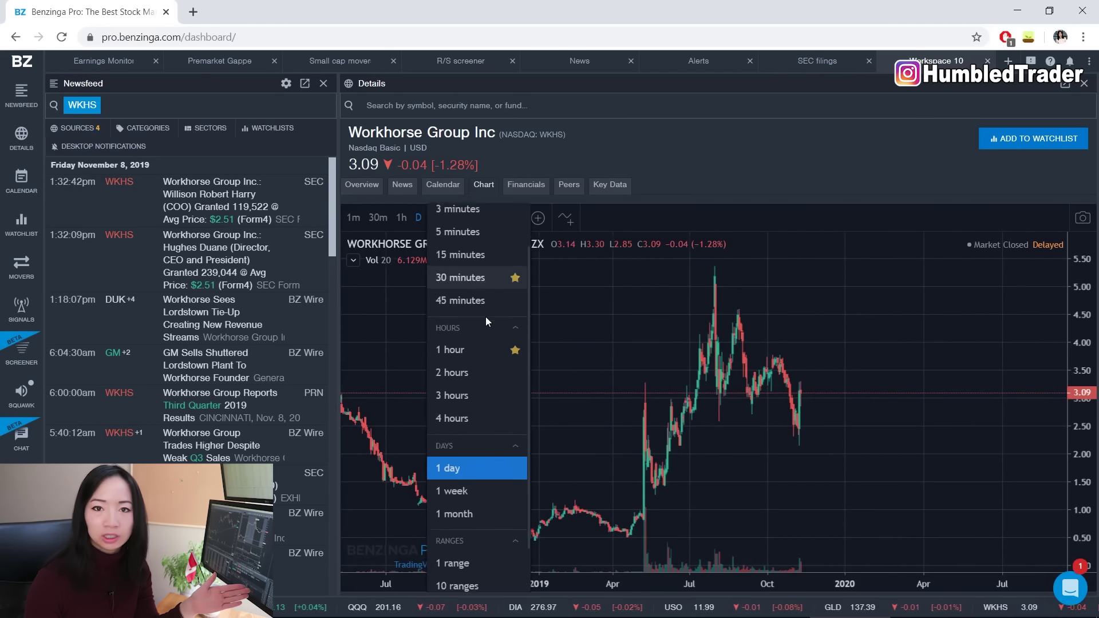
- Review WKHS quarterly income statement and cash flow, then return to the balance sheet's Total Liabilities
left_click(539, 186)
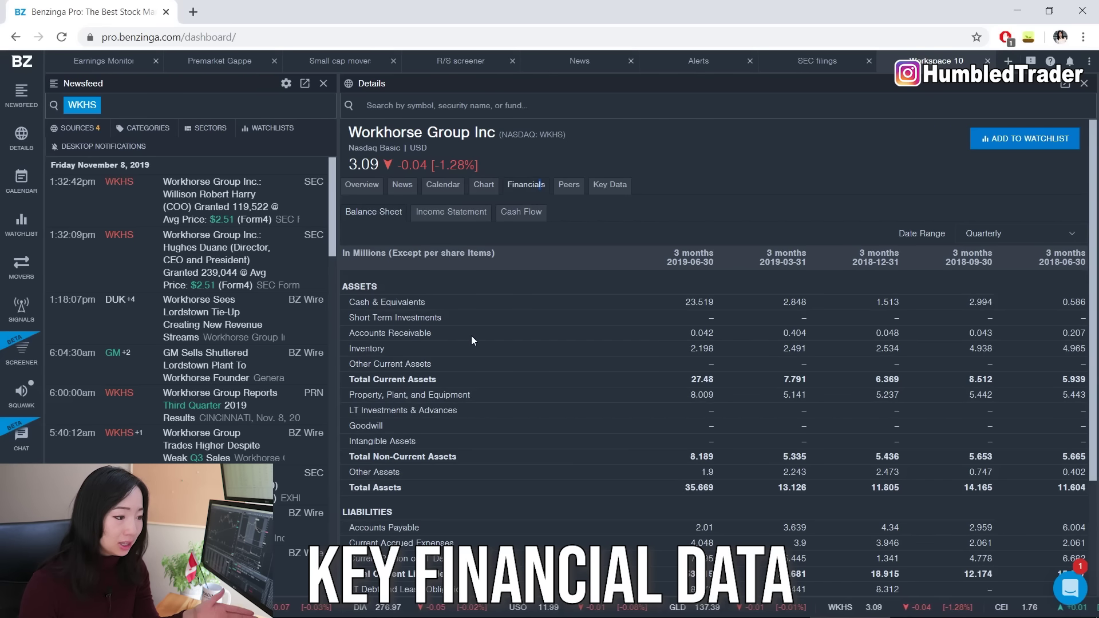
left_click(451, 223)
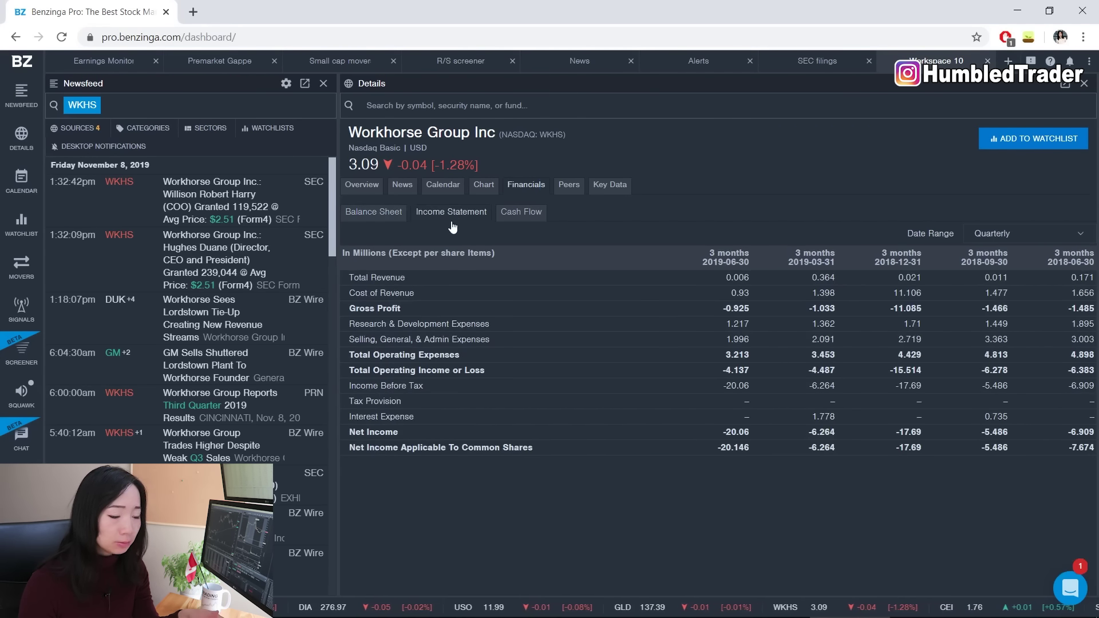
left_click(507, 223)
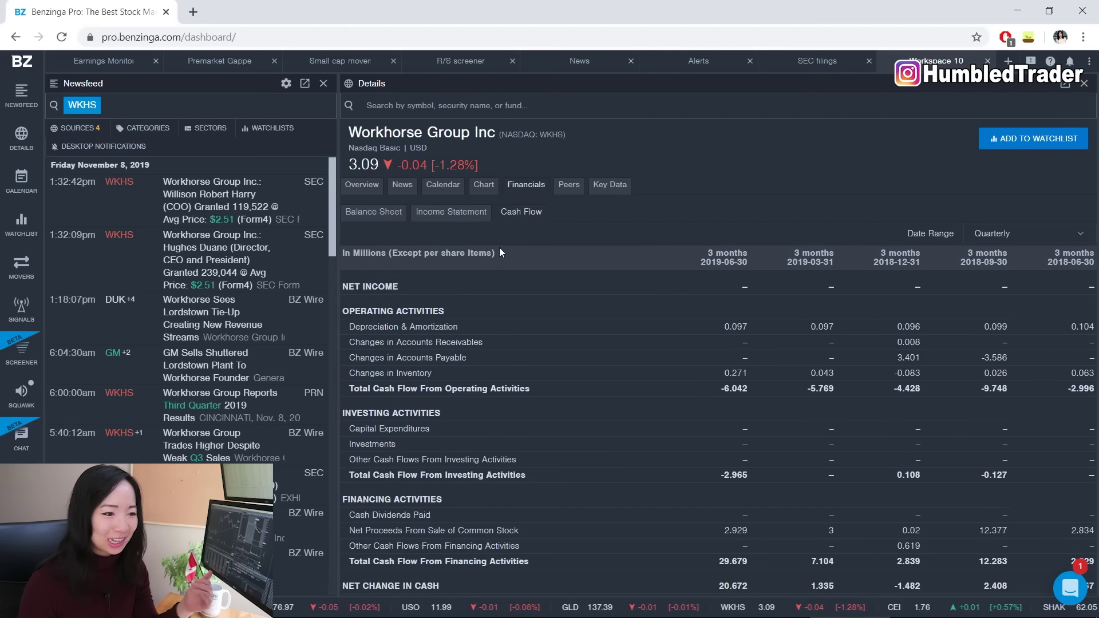
left_click(403, 214)
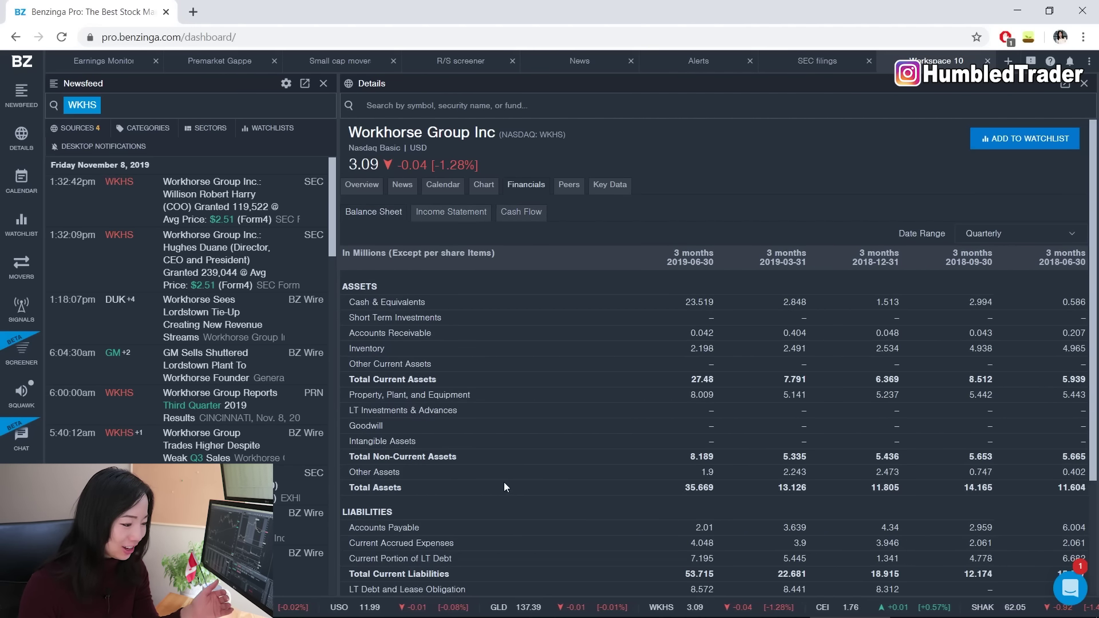
scroll(504, 482, "down", 1)
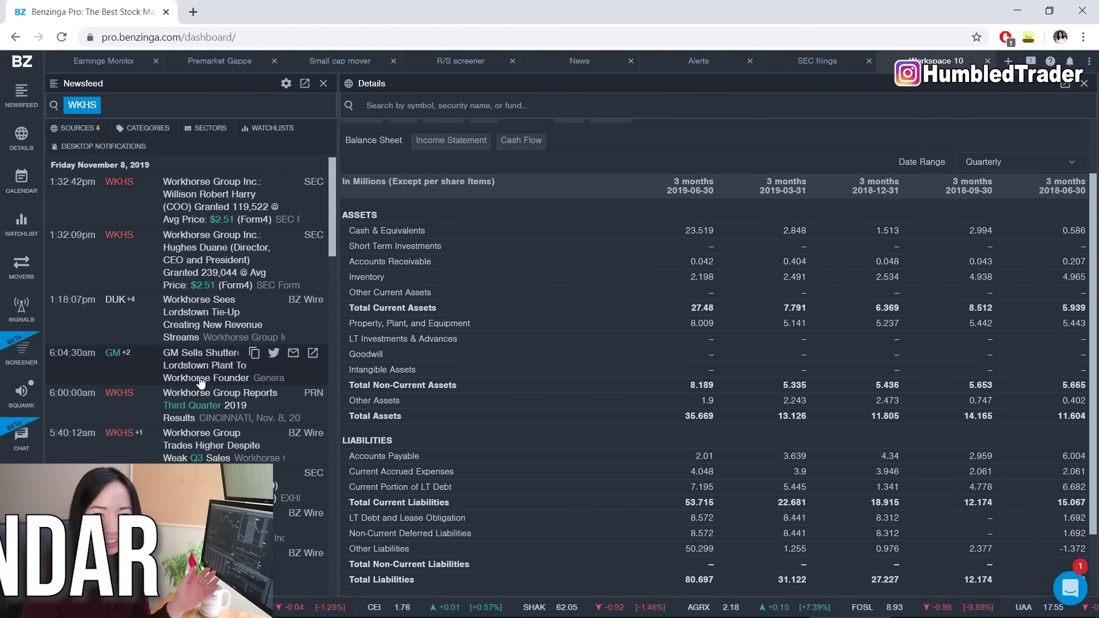
- Open the Earnings calendar and set its date range to This Month, 11/01/2019–11/30/2019
mouse_move(31, 189)
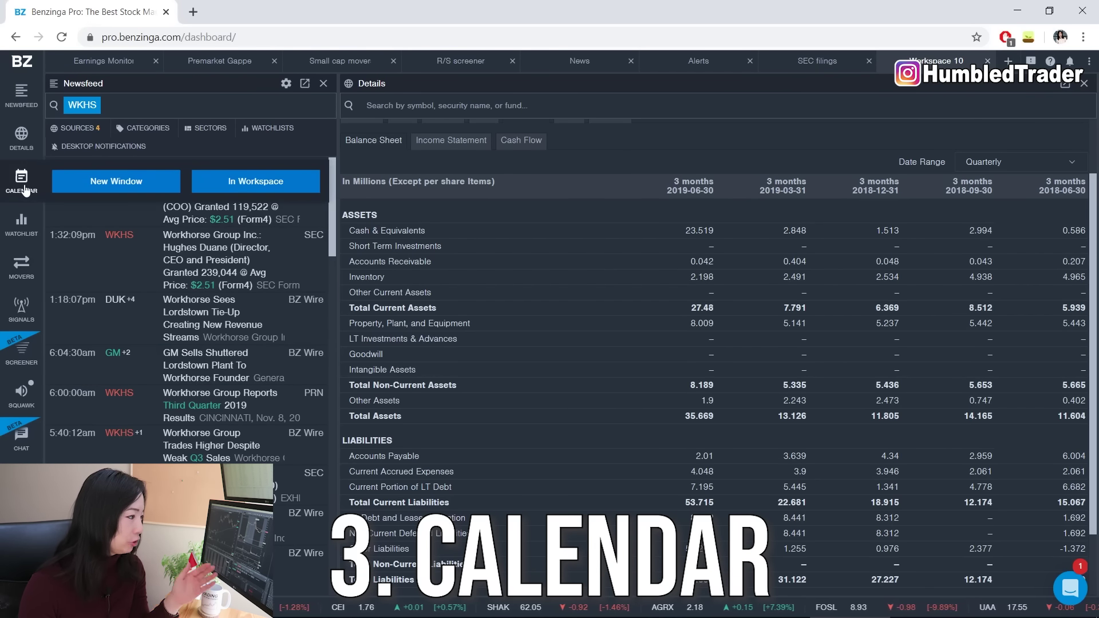
left_click(26, 192)
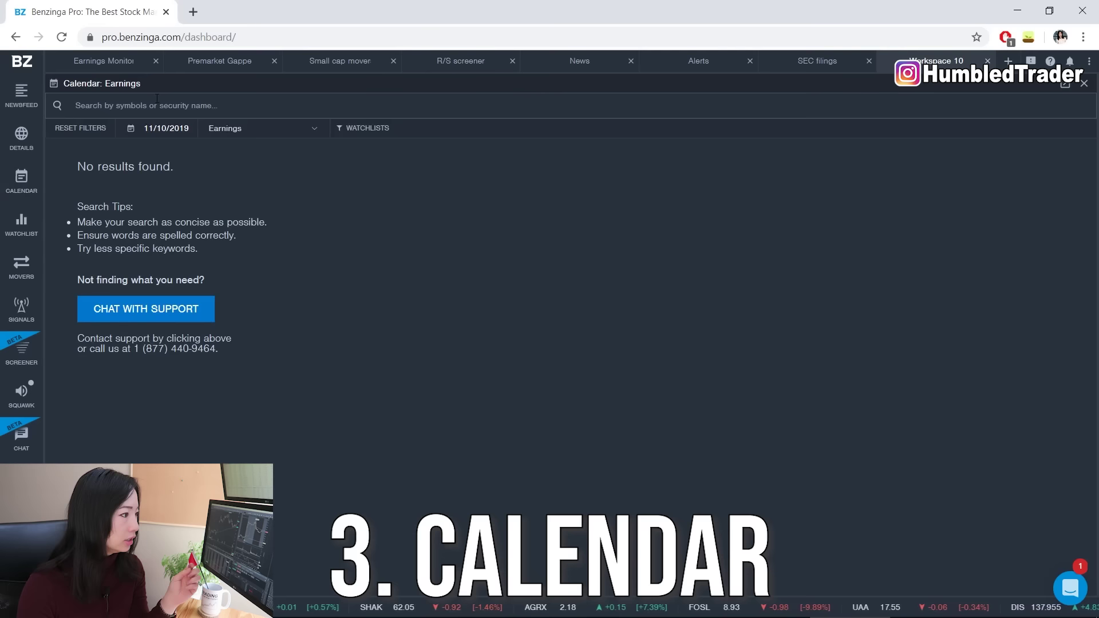
left_click(179, 130)
left_click(725, 207)
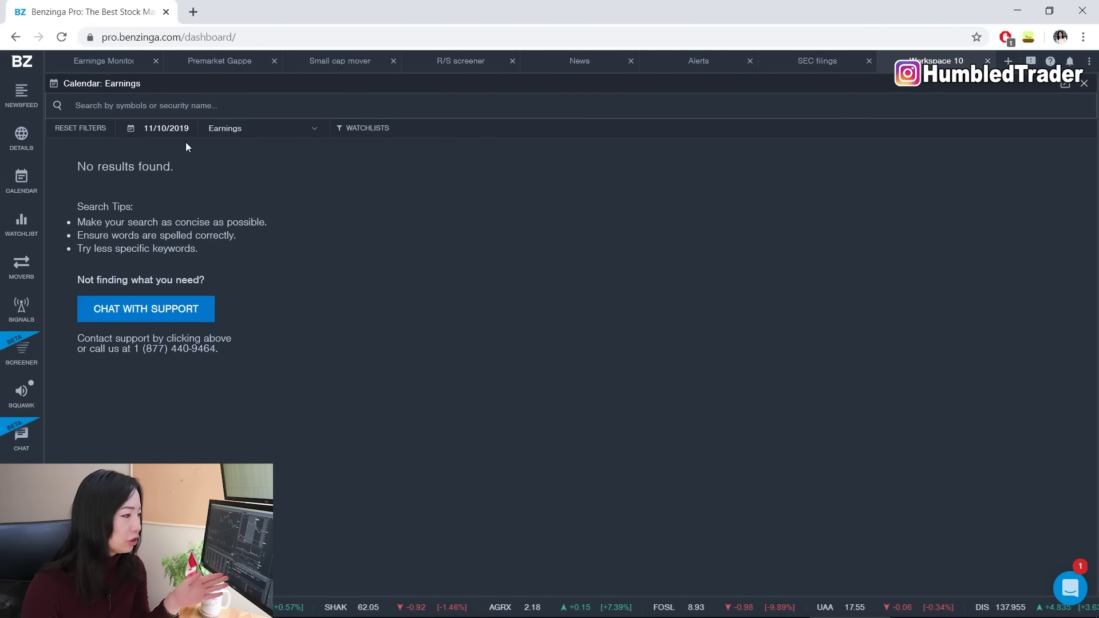
left_click(185, 137)
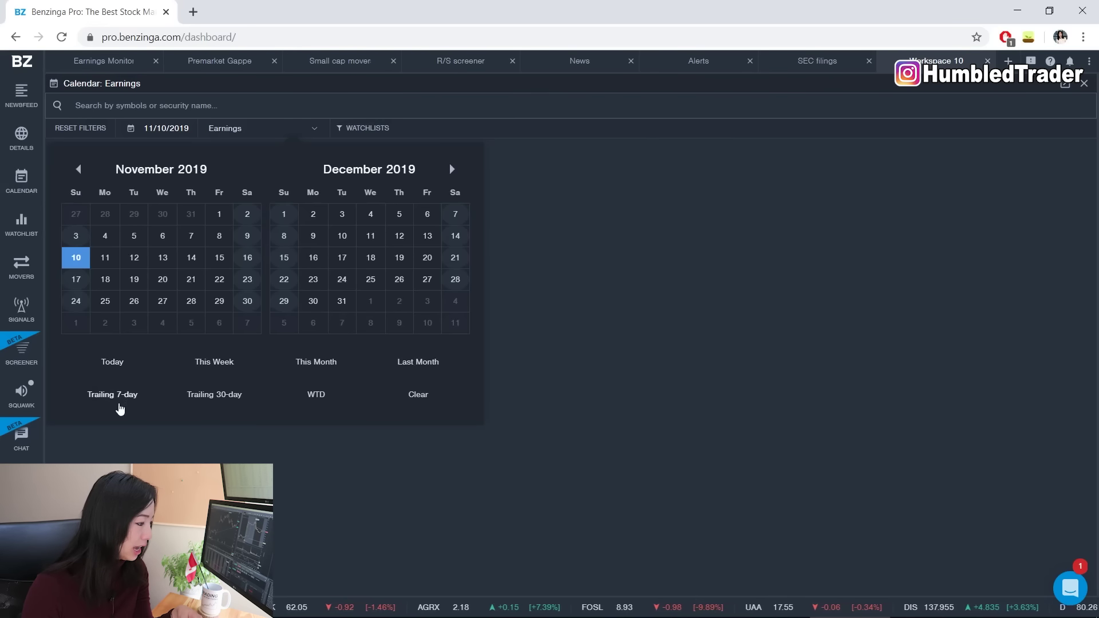
left_click(316, 362)
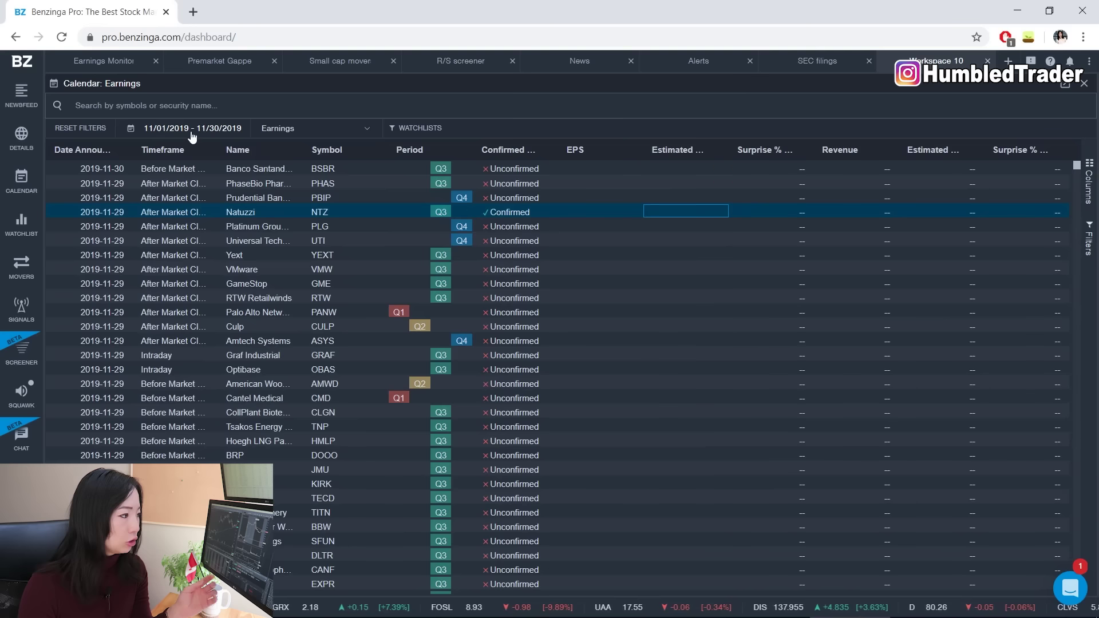
left_click(193, 136)
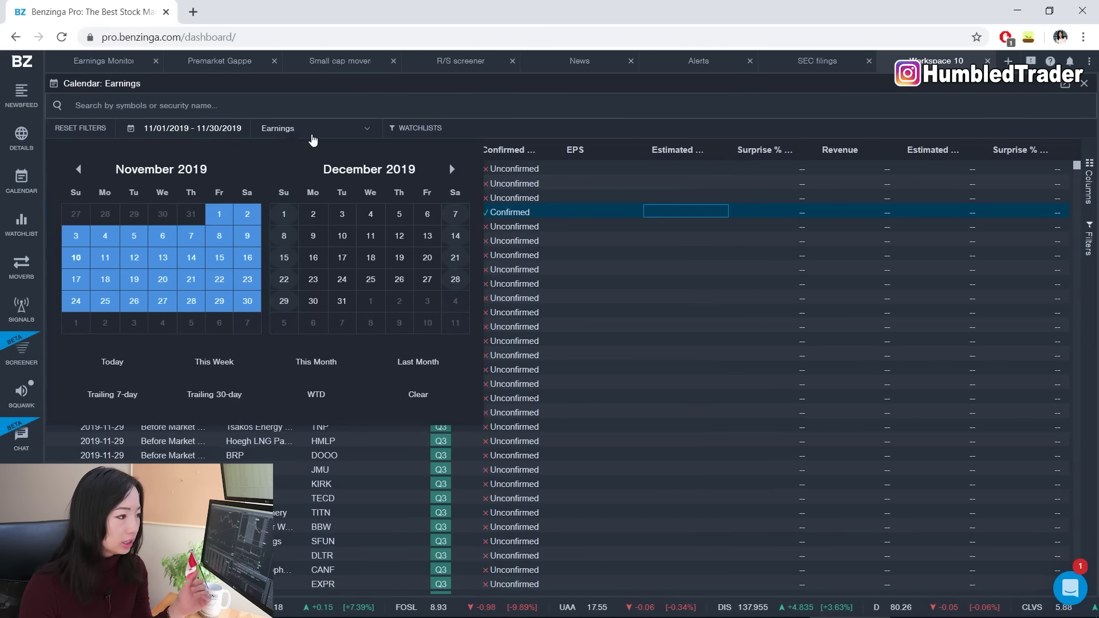
left_click(312, 135)
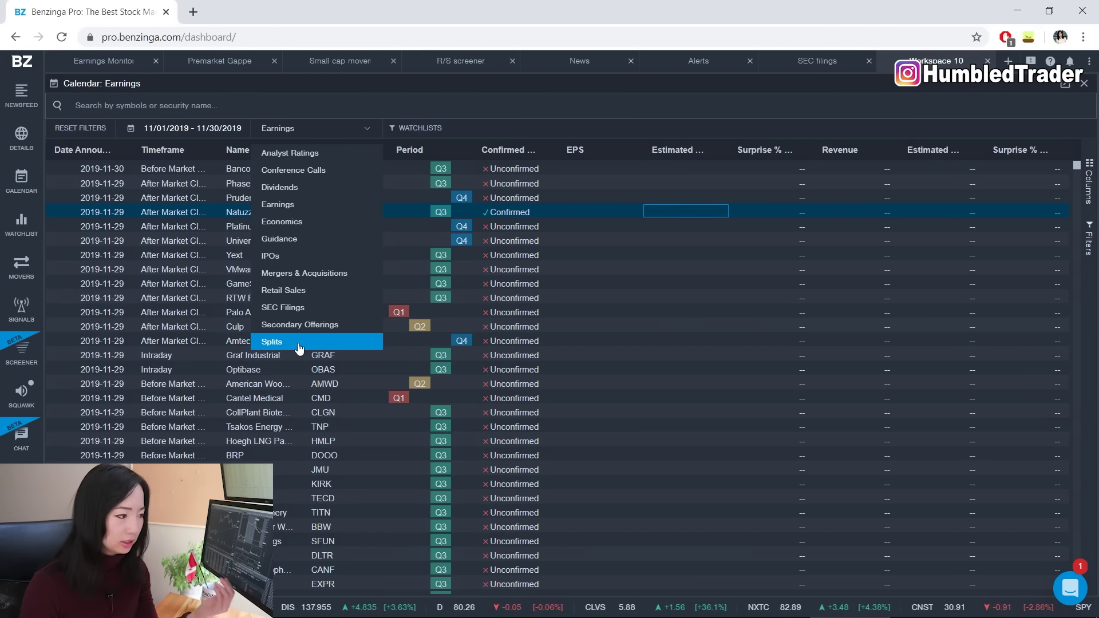
- Keep Earnings as the event type and apply the 11/07/2019–11/16/2019 date range
left_click(286, 204)
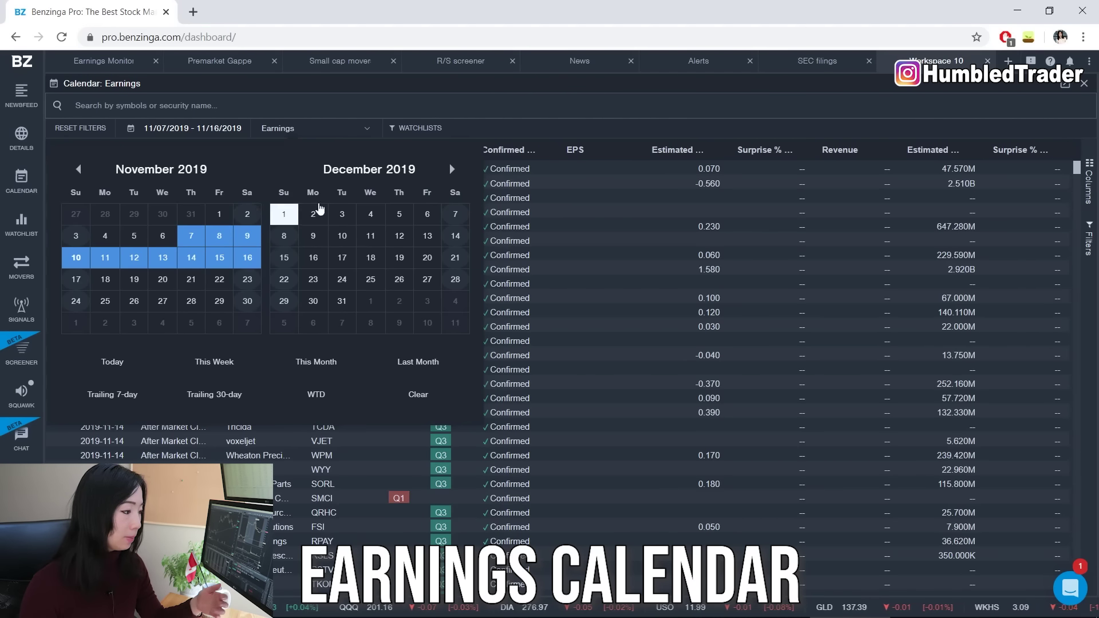
left_click(503, 128)
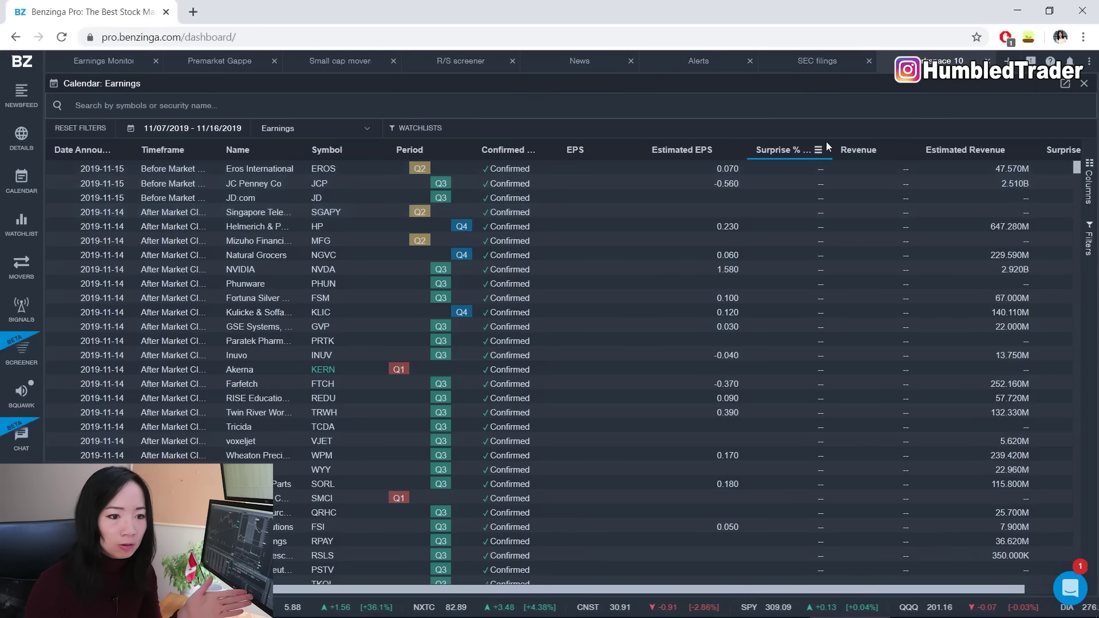
- Auto-fit the Estimated Revenue column, then switch to the Earnings Monitor workspace
double_click(1014, 150)
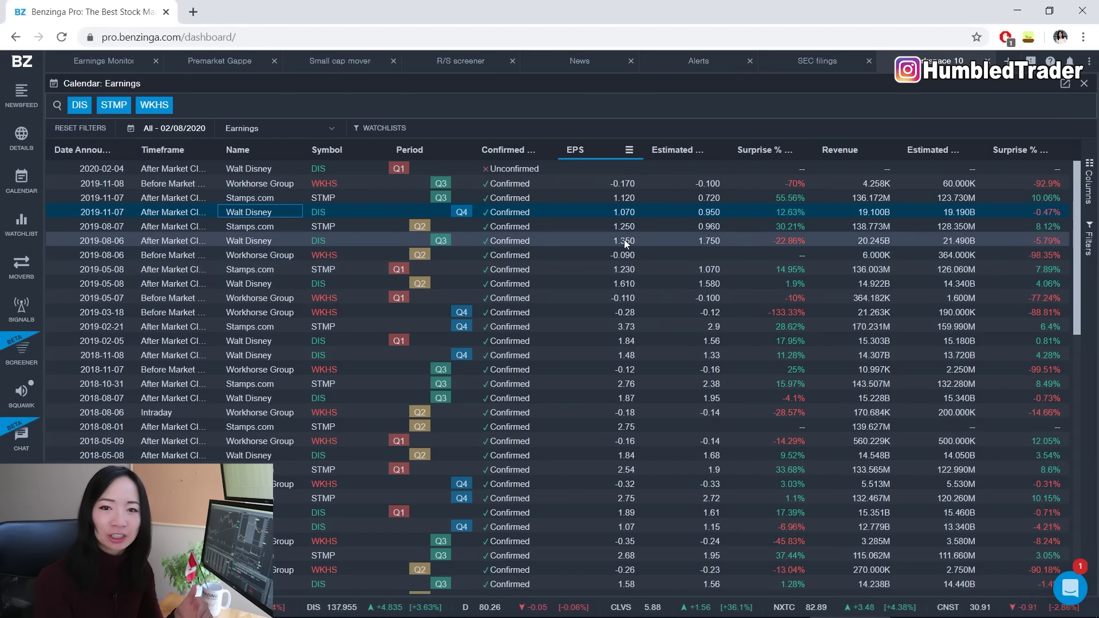
left_click(128, 63)
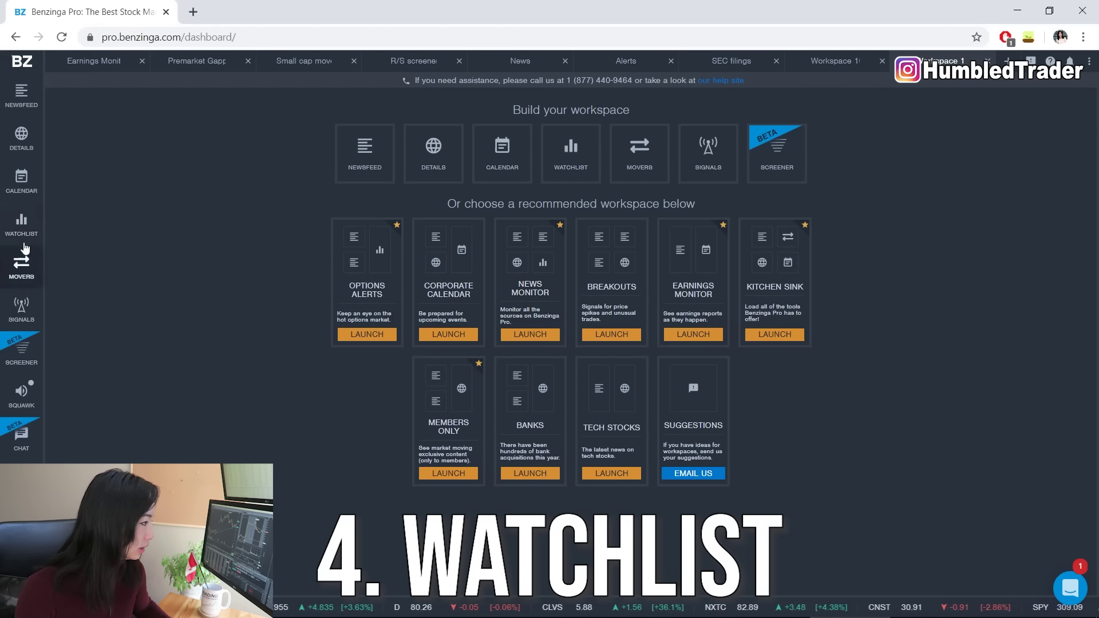
- Add a watchlist panel and browse the Small cap and Usual Suspects watchlists
mouse_move(21, 224)
left_click(255, 223)
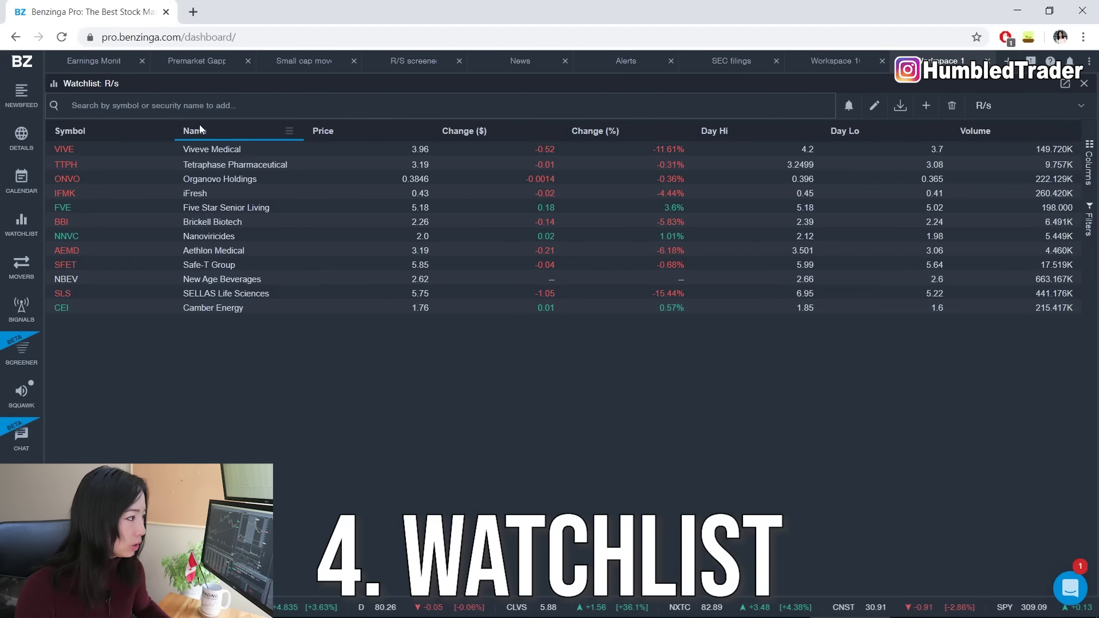
left_click(1032, 111)
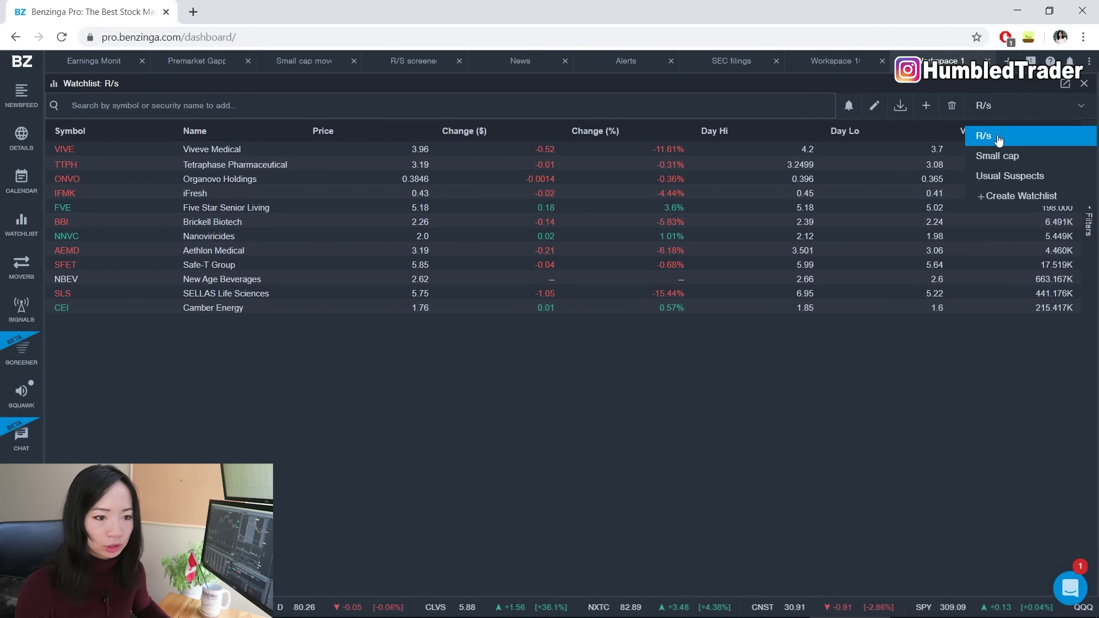
left_click(1012, 156)
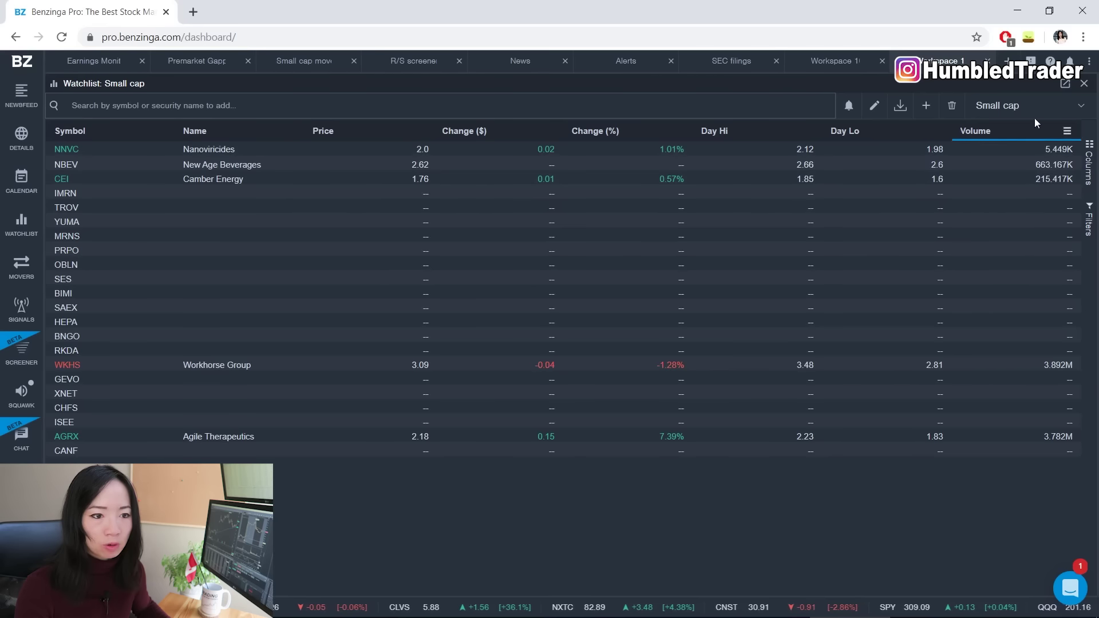
left_click(1032, 116)
left_click(1032, 175)
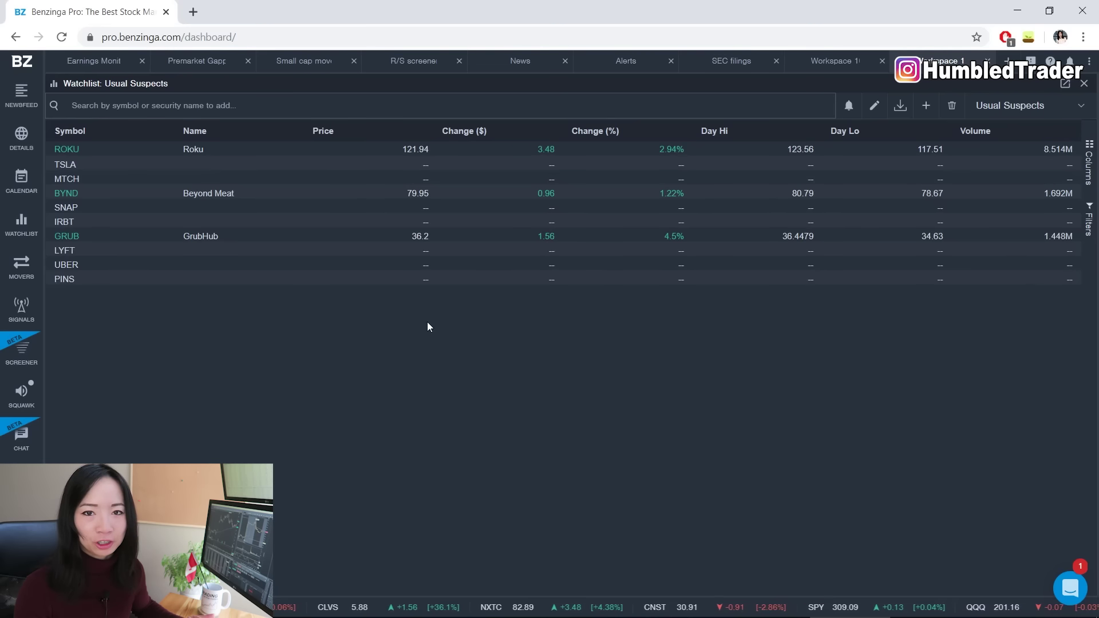
- Return the panel to R/s and filter the SEC filings newsfeed by all watchlists
left_click(1054, 110)
left_click(946, 291)
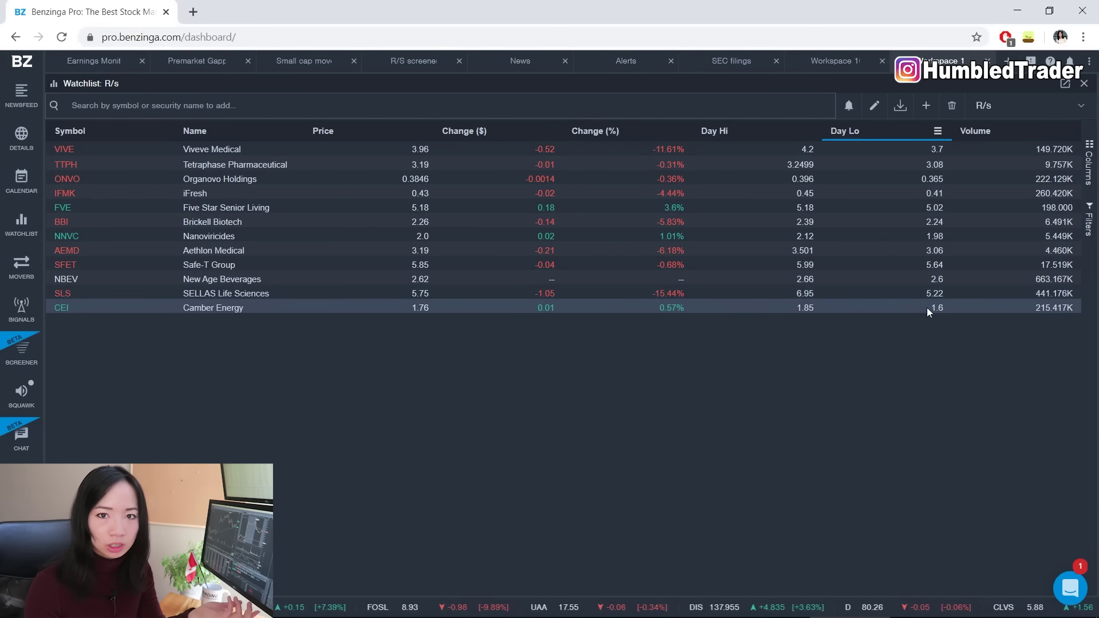
left_click(730, 60)
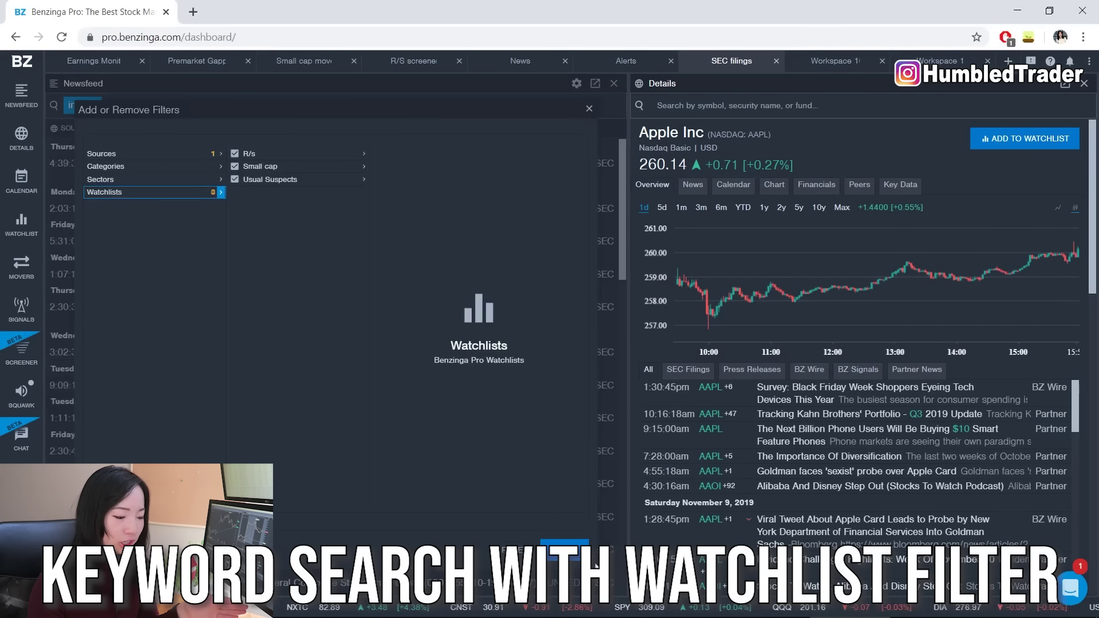
left_click(578, 556)
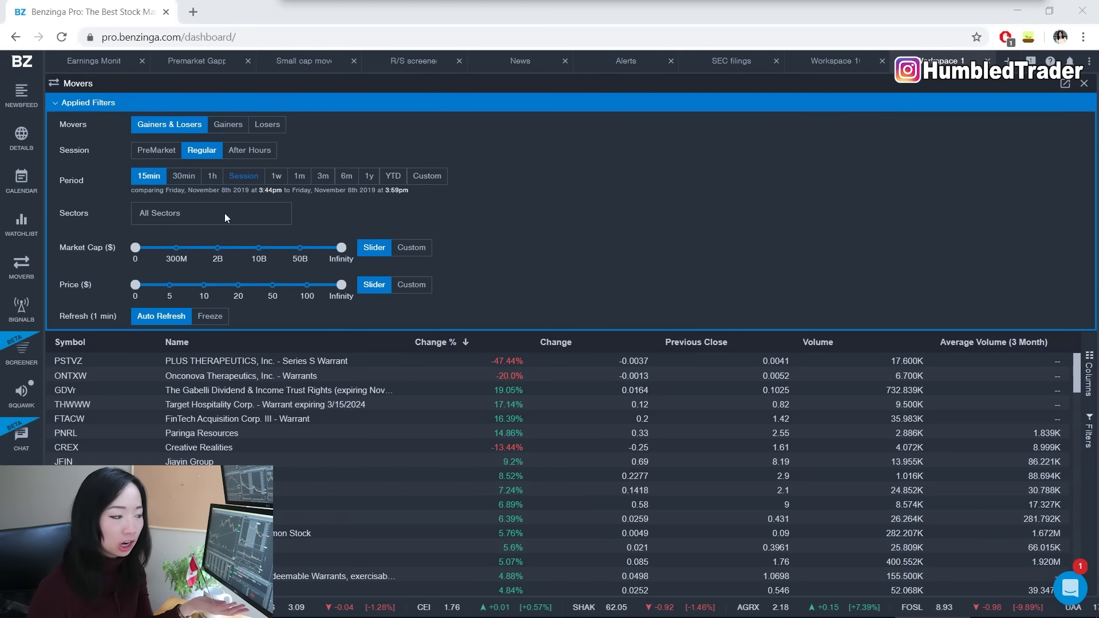
- Add a second Movers panel and a Details panel to the workspace
mouse_move(23, 279)
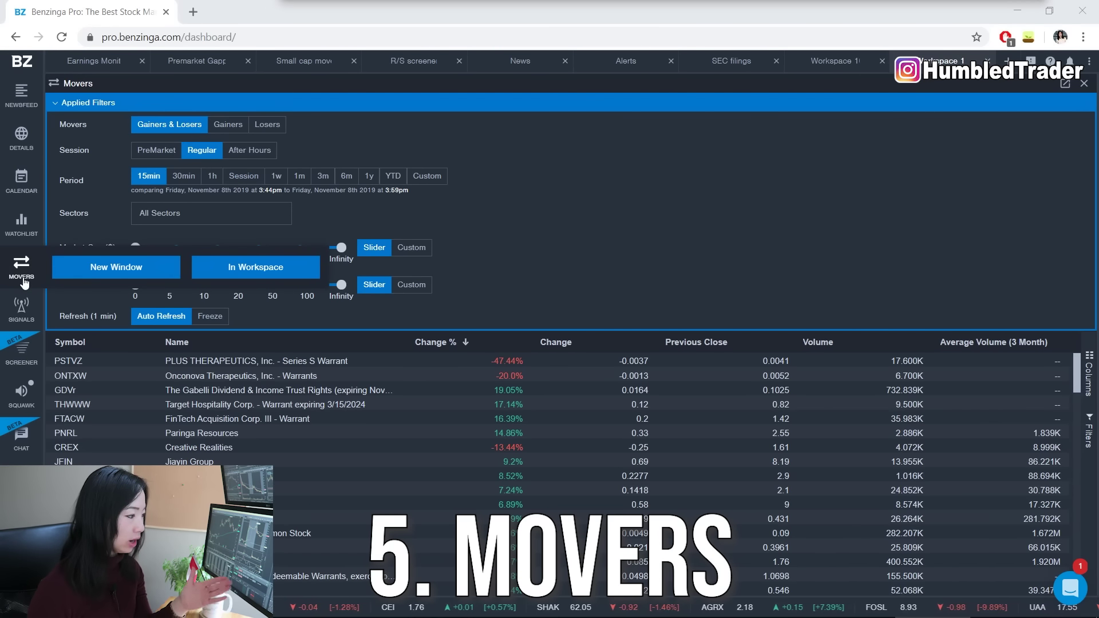
mouse_move(41, 264)
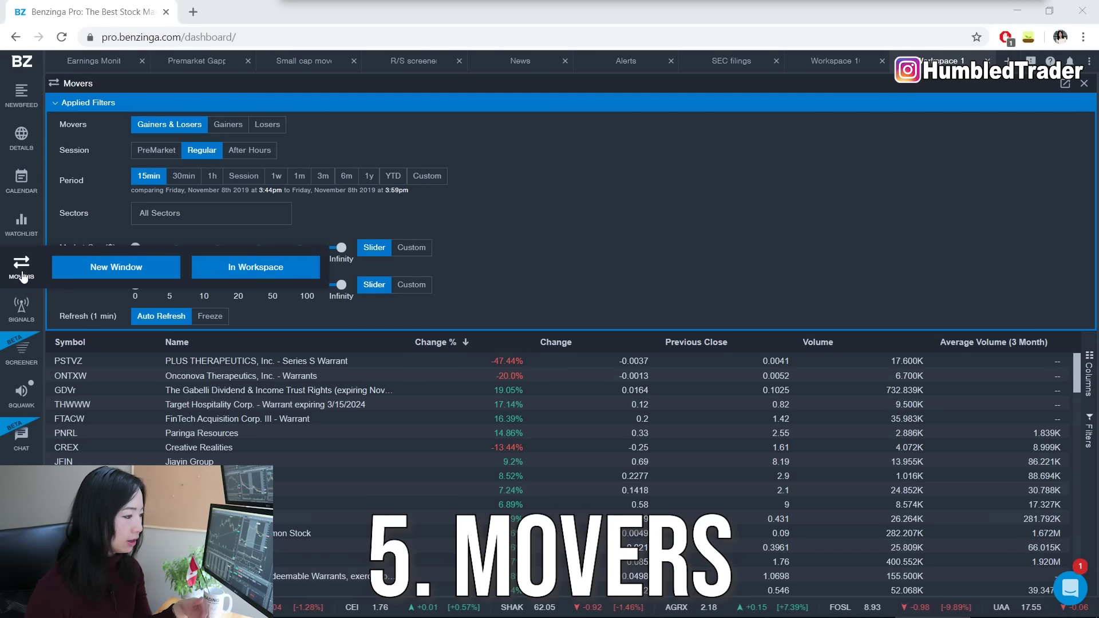
left_click(299, 265)
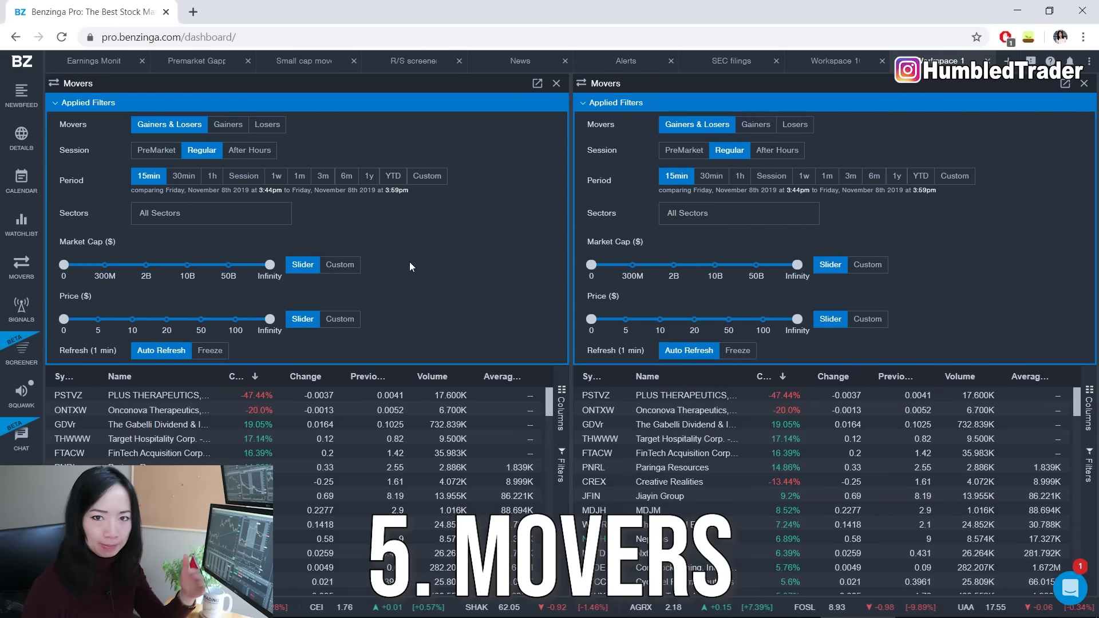
left_click(23, 141)
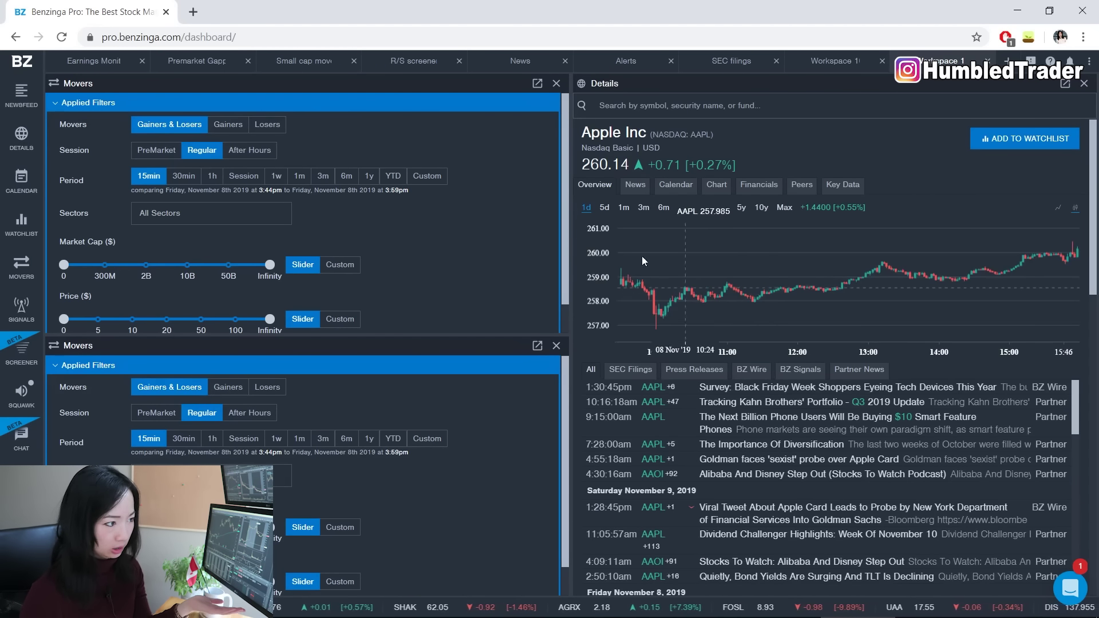
- In the premarket workspace, reveal the Losers filters and enlarge the Losers and Gainers panels
left_click(186, 63)
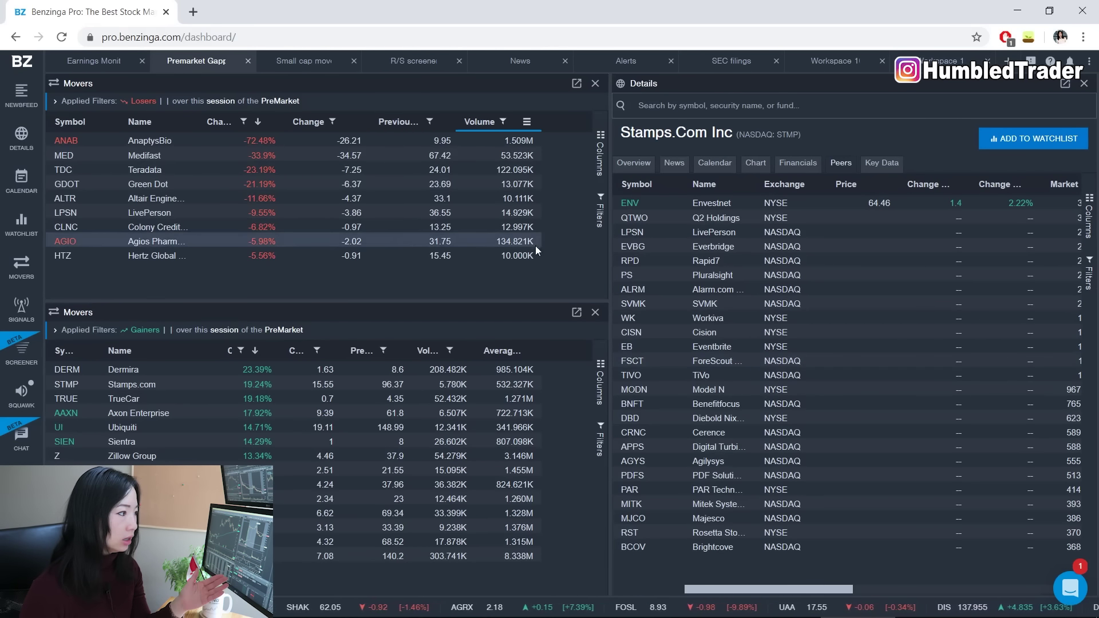
left_click(102, 101)
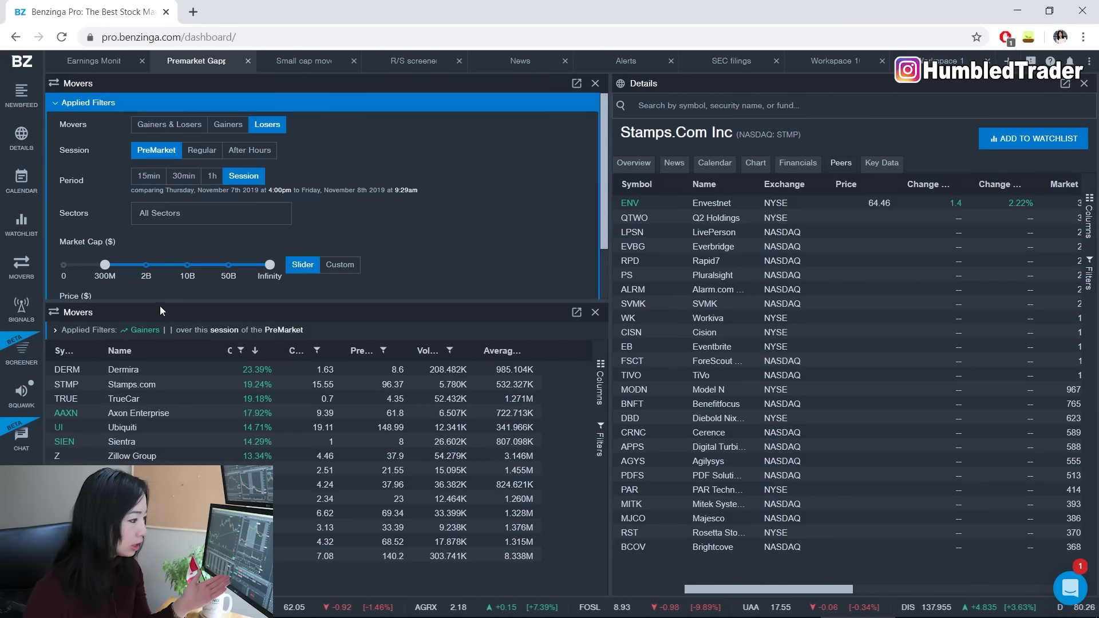
left_click_drag(160, 302, 160, 451)
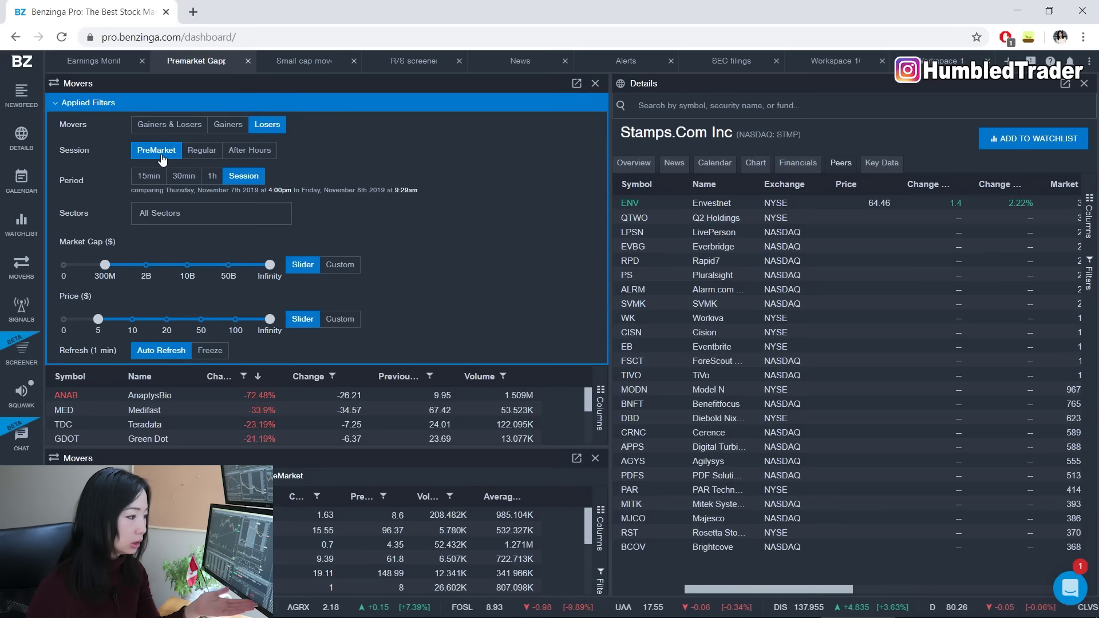
left_click(189, 216)
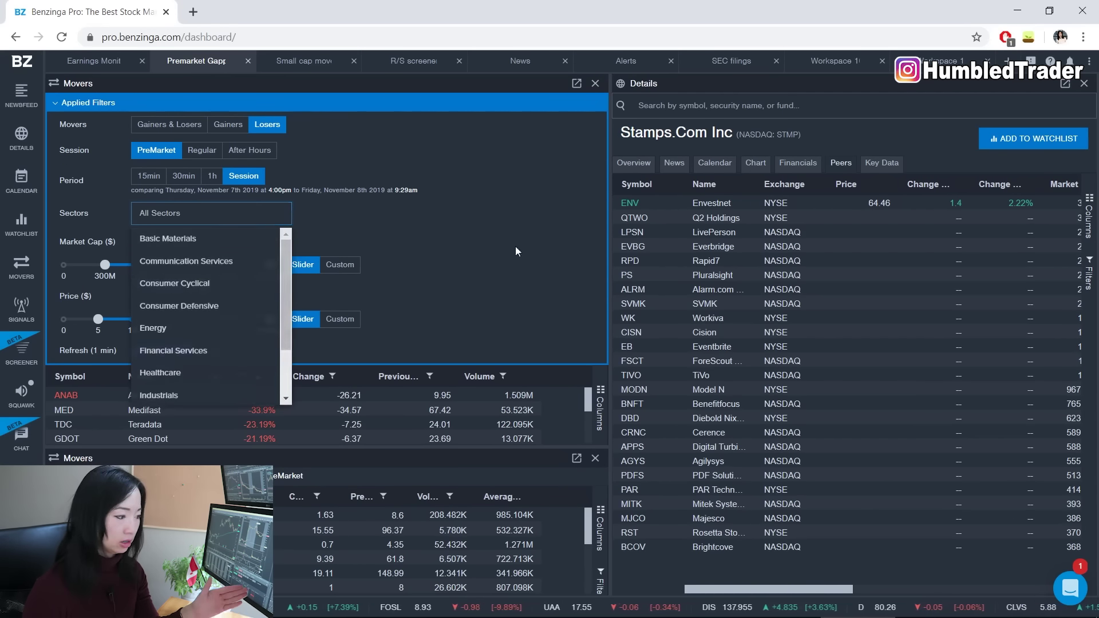
left_click_drag(110, 446, 298, 313)
mouse_move(118, 342)
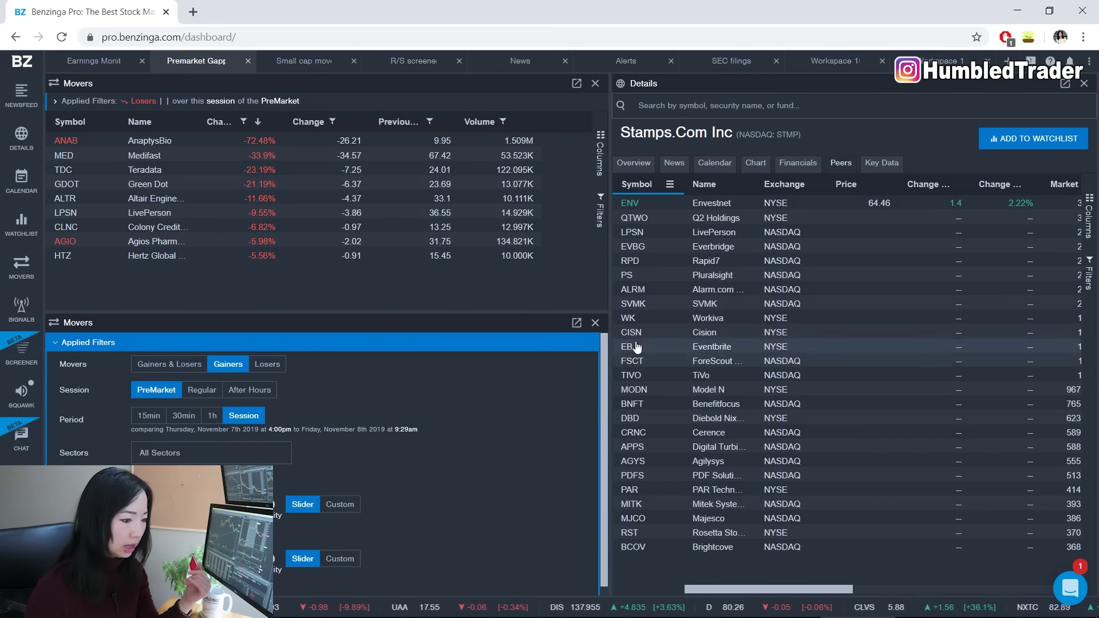
left_click_drag(534, 311, 534, 250)
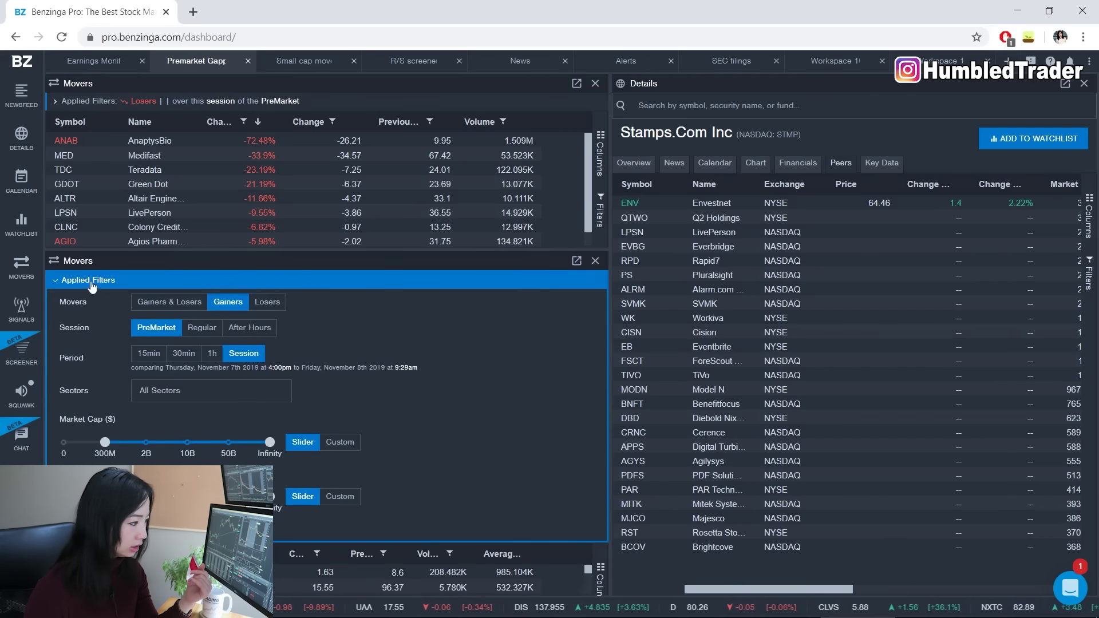
- Filter premarket Gainers to Volume greater than 5000, then open the Small cap workspace
left_click(600, 341)
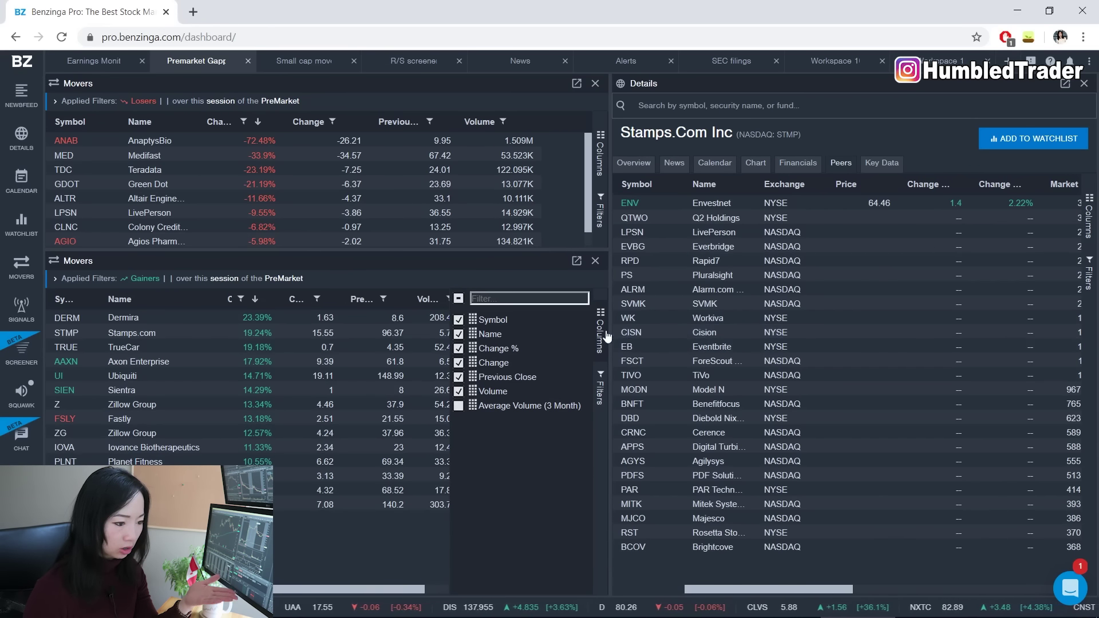
left_click(600, 392)
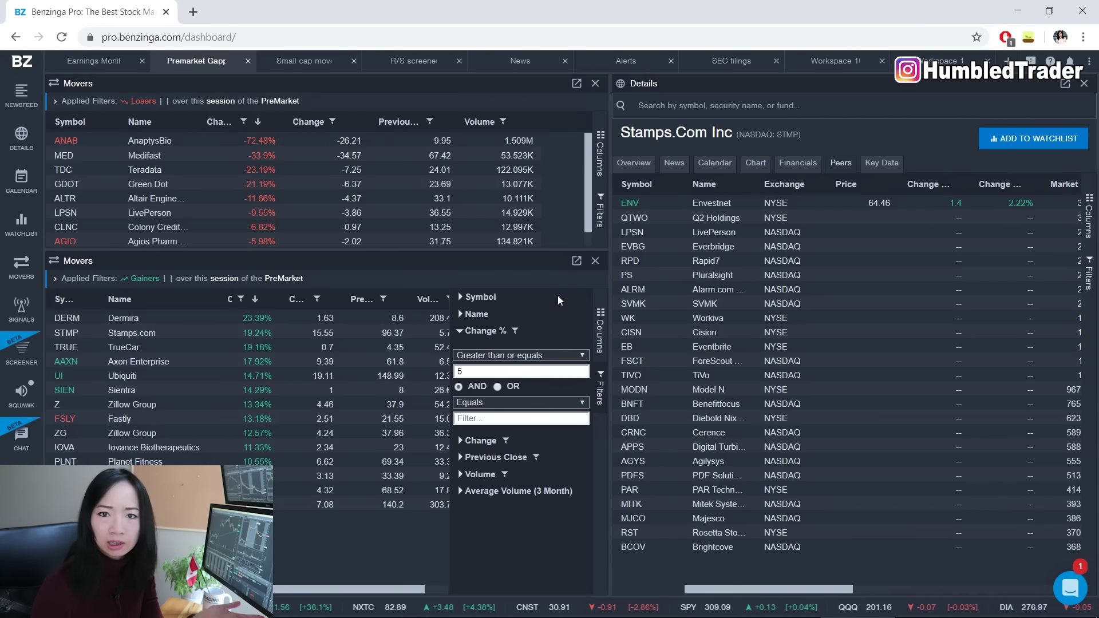
left_click(485, 331)
left_click(483, 330)
left_click(480, 330)
left_click(482, 380)
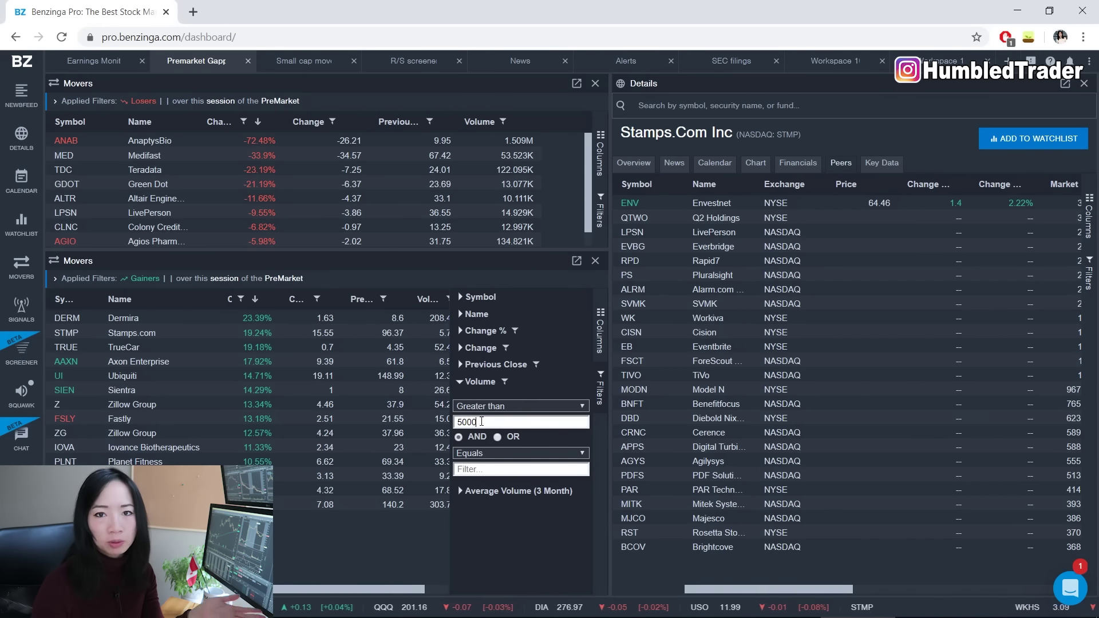
left_click(546, 366)
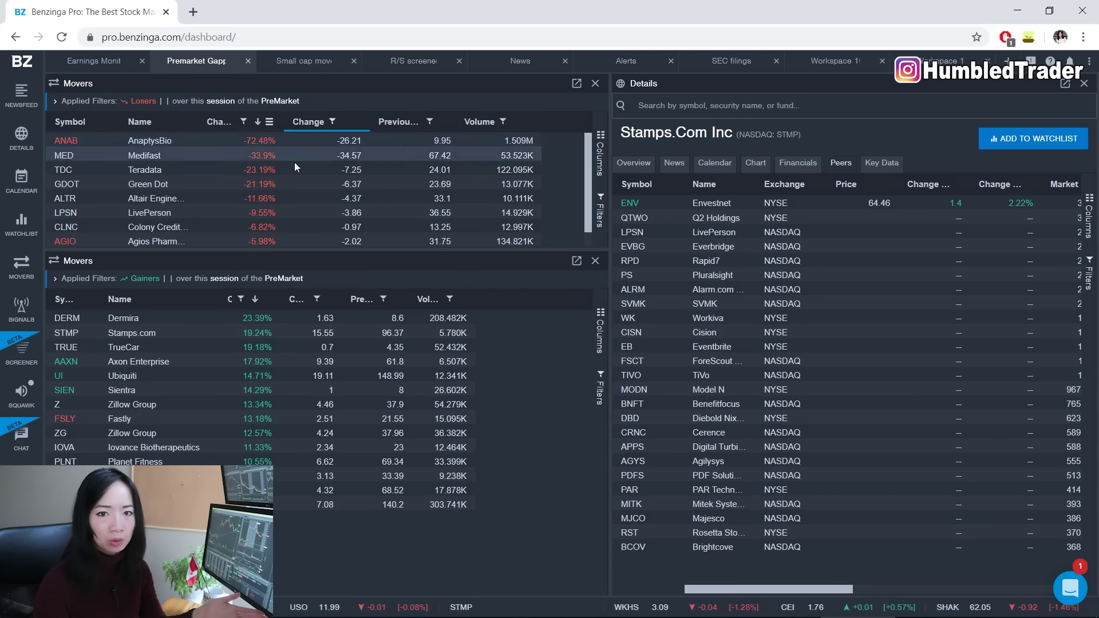
left_click(303, 60)
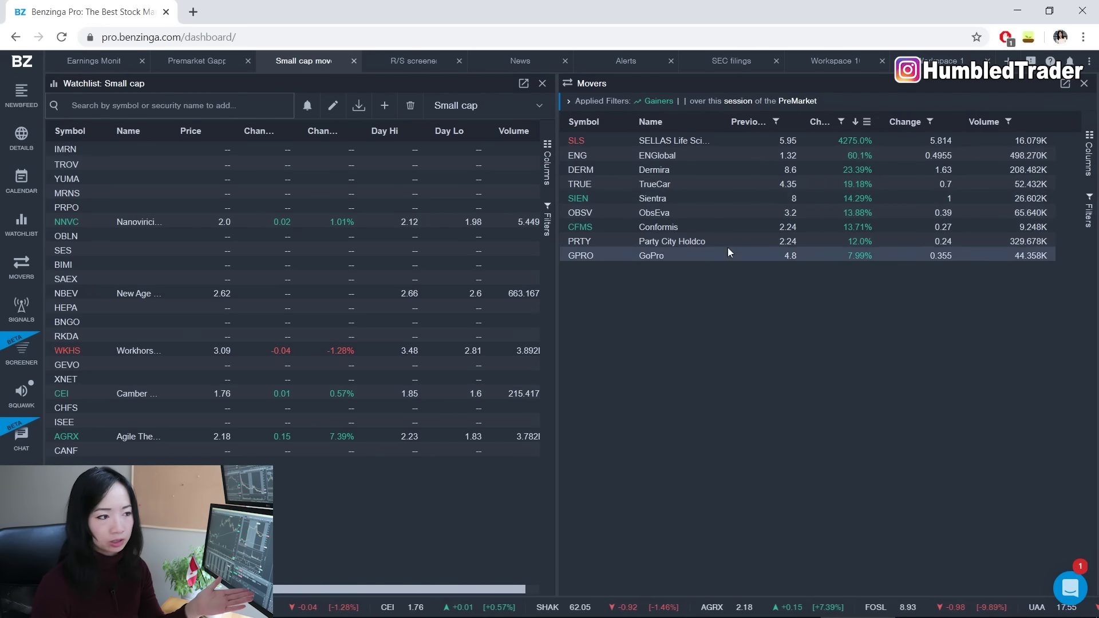
- Add a Signals panel to the Alerts workspace showing Halt/Resume signals, and open its Filters
left_click(615, 63)
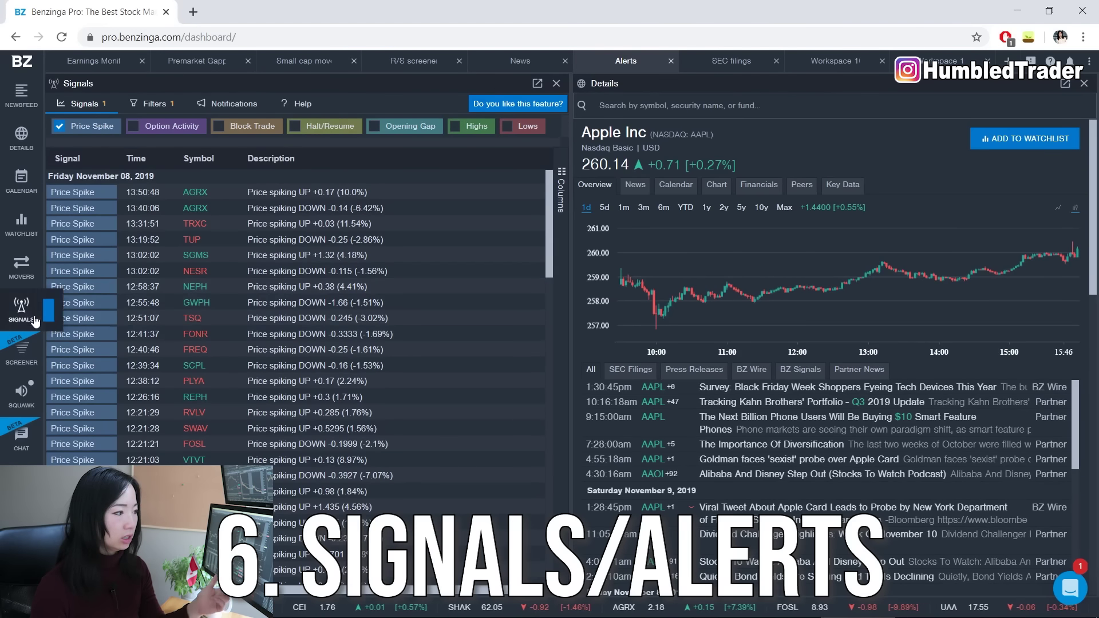
mouse_move(22, 309)
left_click(251, 309)
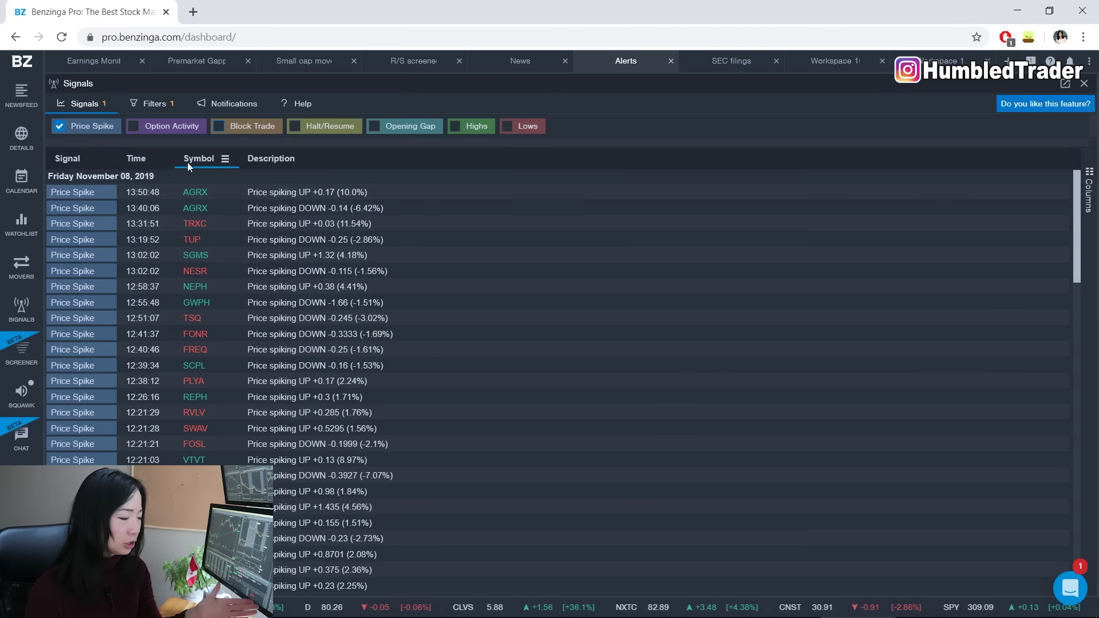
left_click(244, 133)
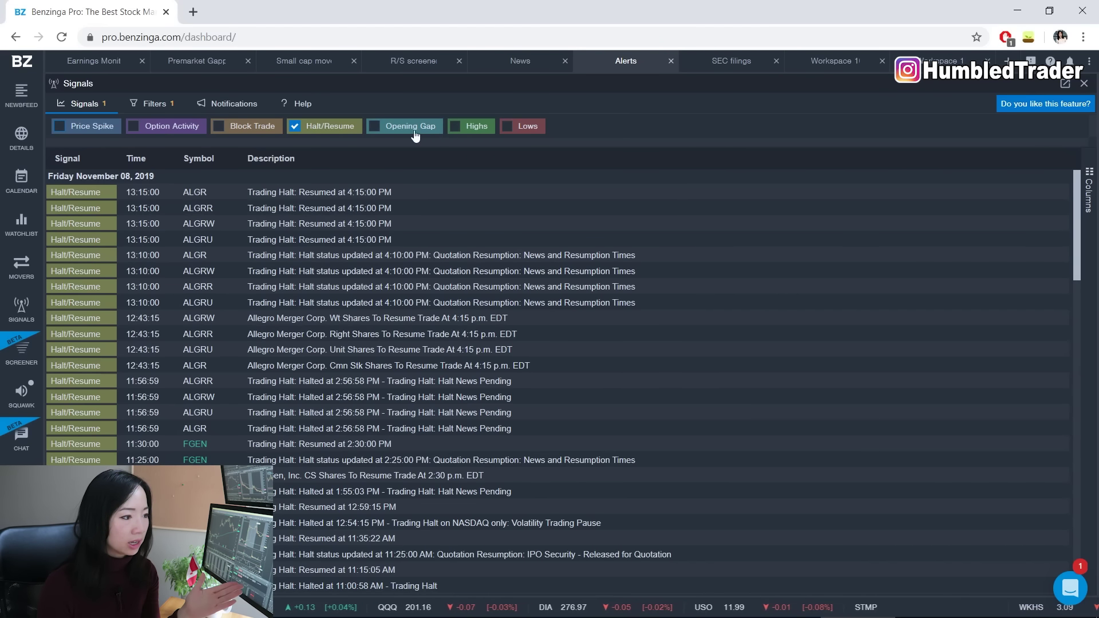
mouse_move(478, 127)
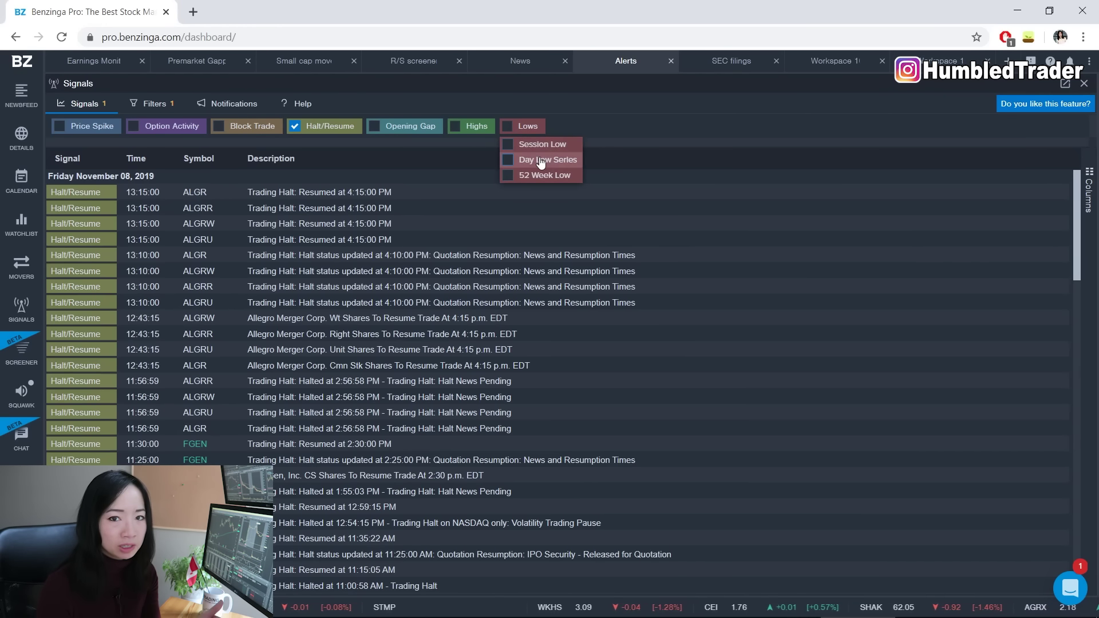
left_click(152, 104)
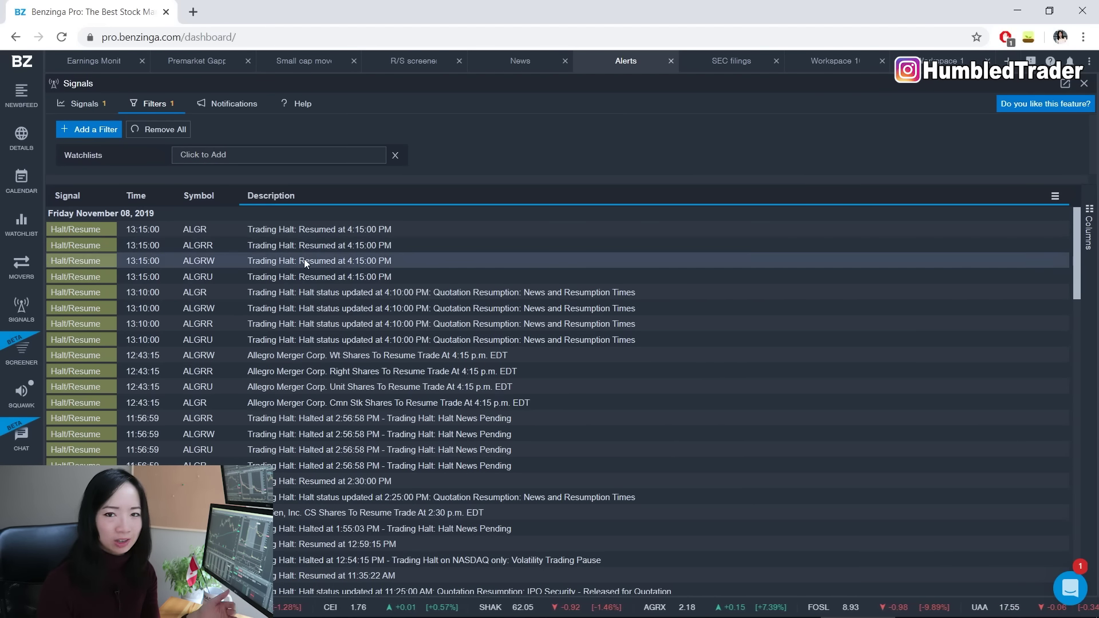
- Enable Sound for new signal notifications and bring up the Squawk player
left_click(217, 111)
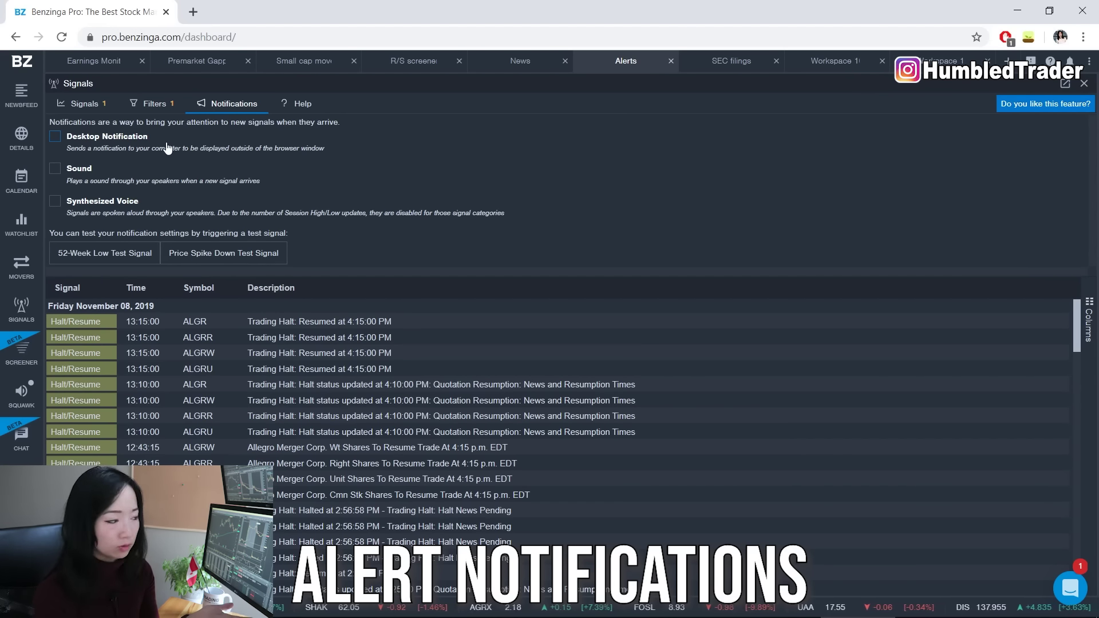
left_click(82, 170)
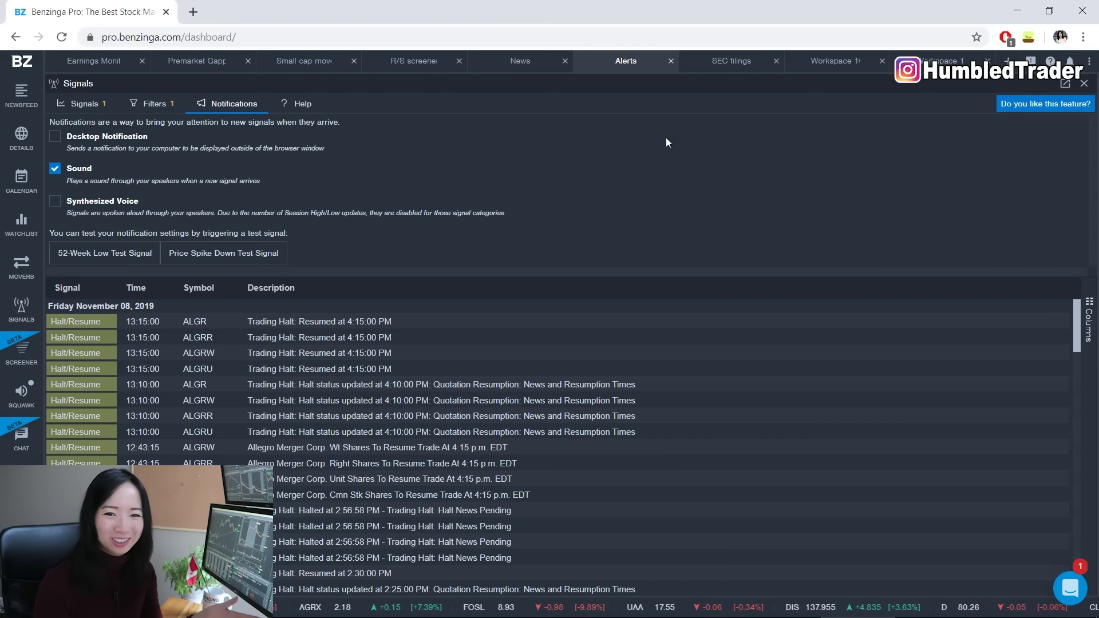
left_click(21, 394)
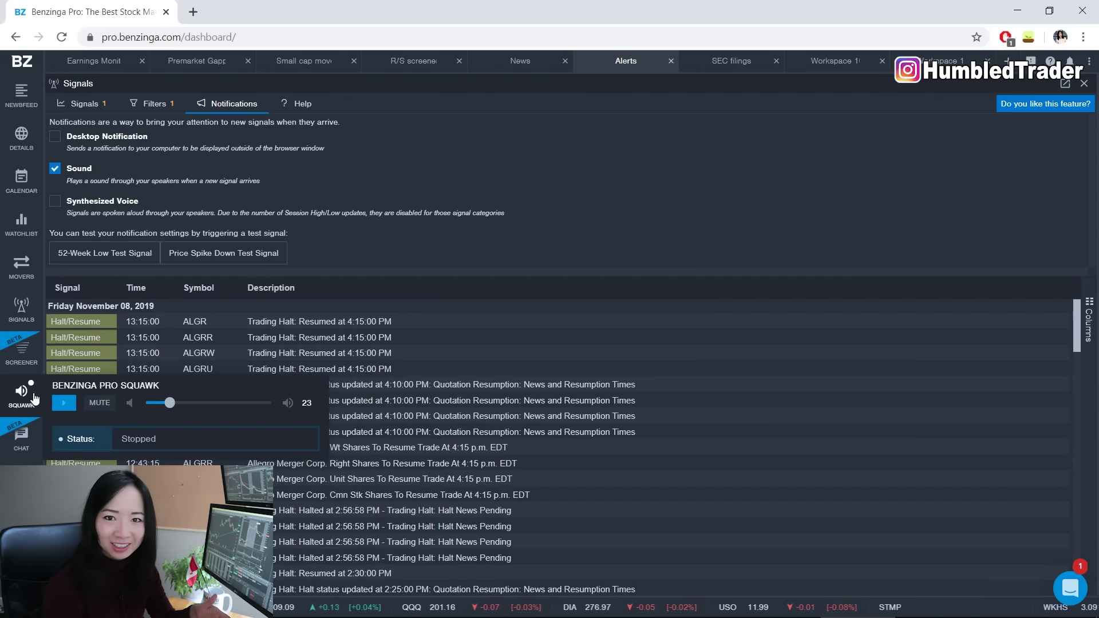
- Launch the recommended Breakouts workspace from a new tab, then add another new workspace
left_click(1006, 60)
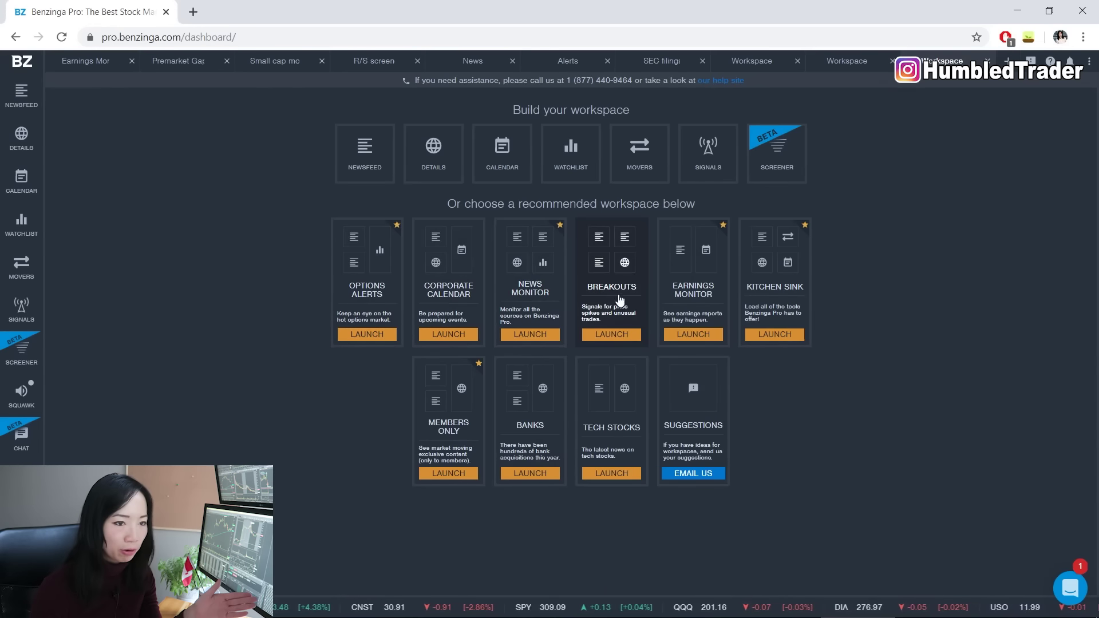
left_click(611, 334)
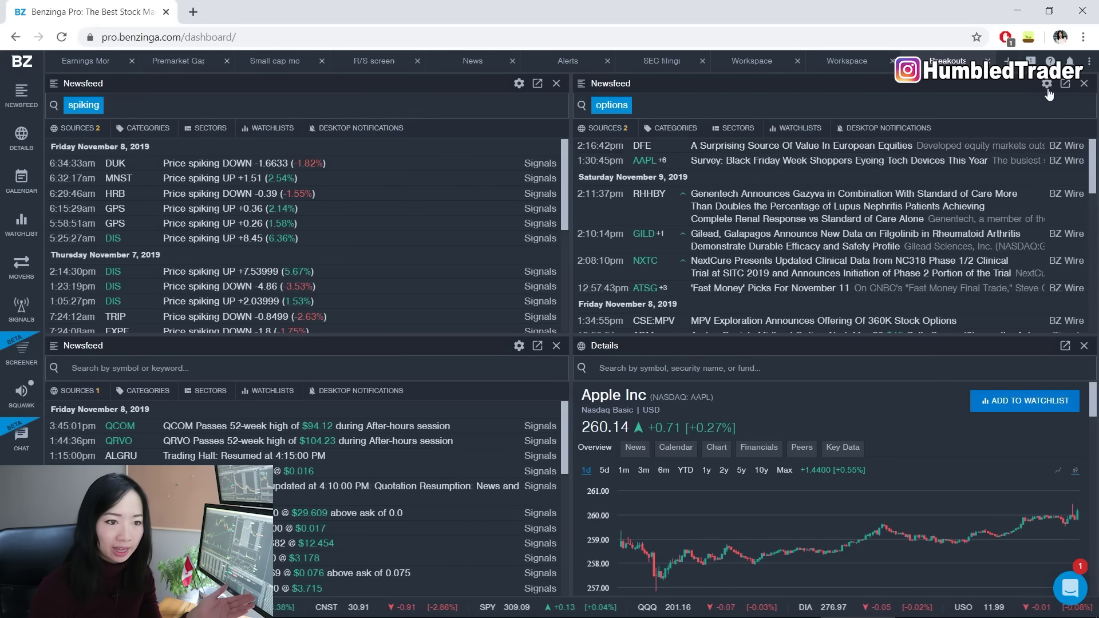
left_click(1006, 60)
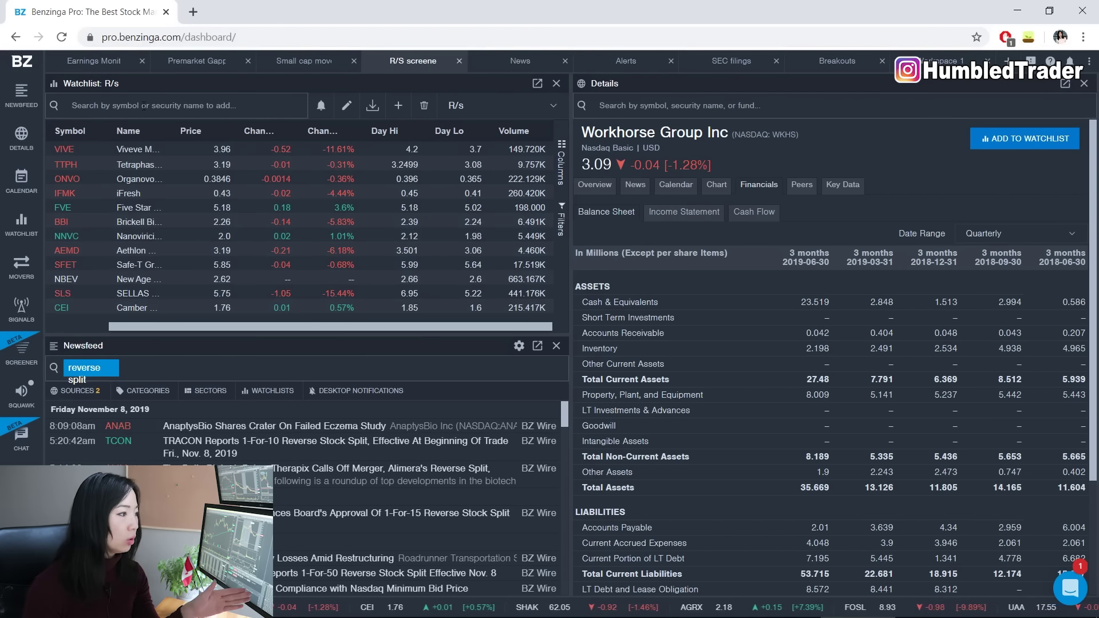
- Add Press Releases to the R/s newsfeed's sources
left_click_drag(189, 336, 196, 273)
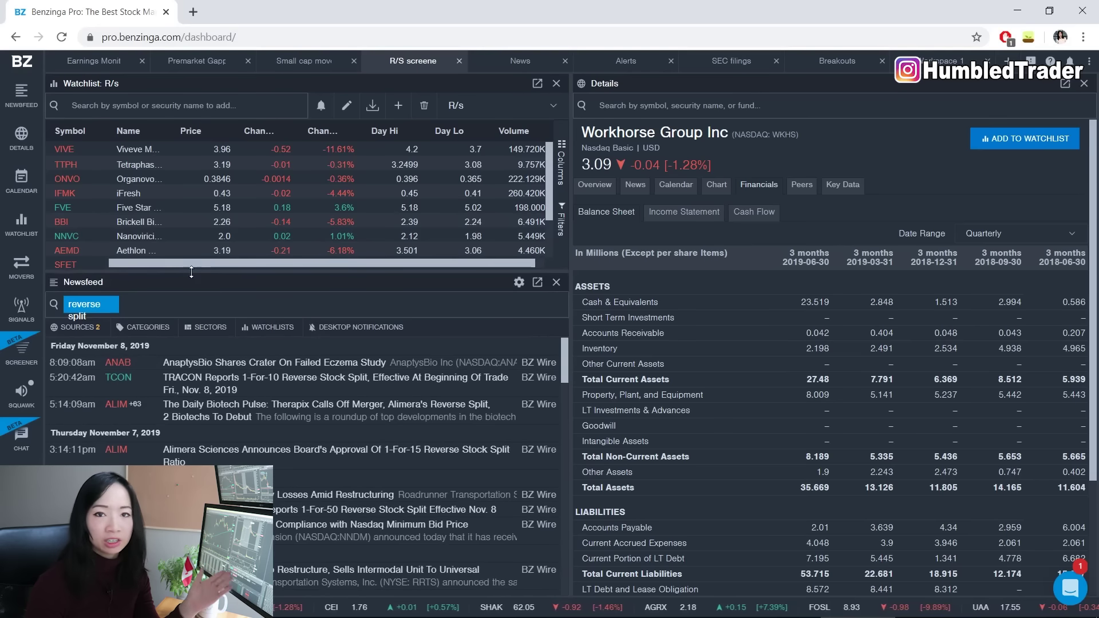
scroll(169, 205, "down", 2)
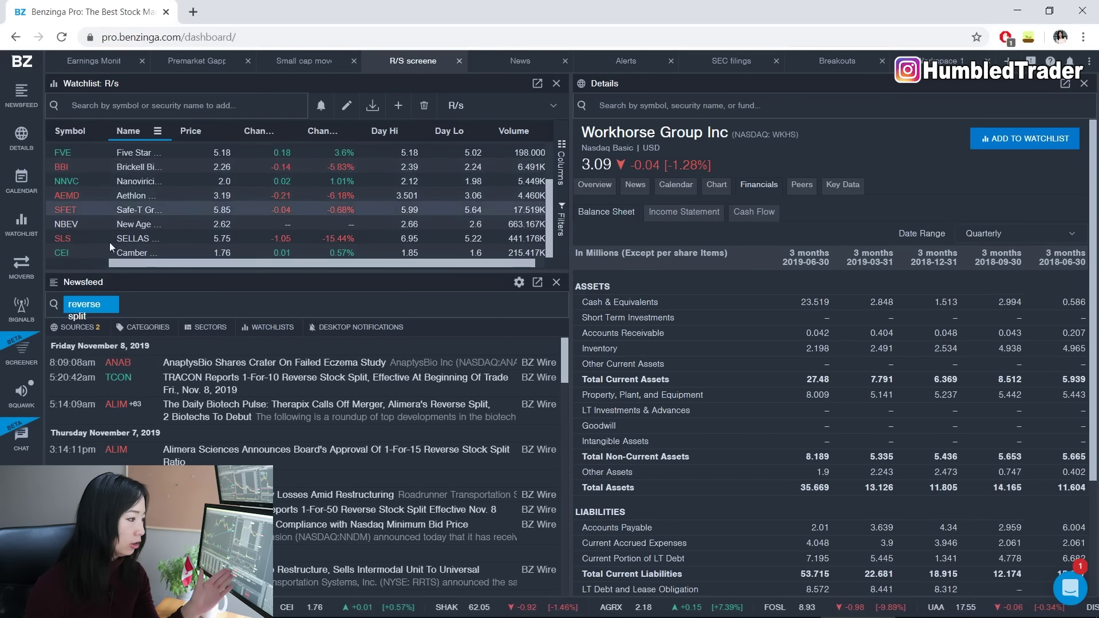
scroll(192, 229, "up", 2)
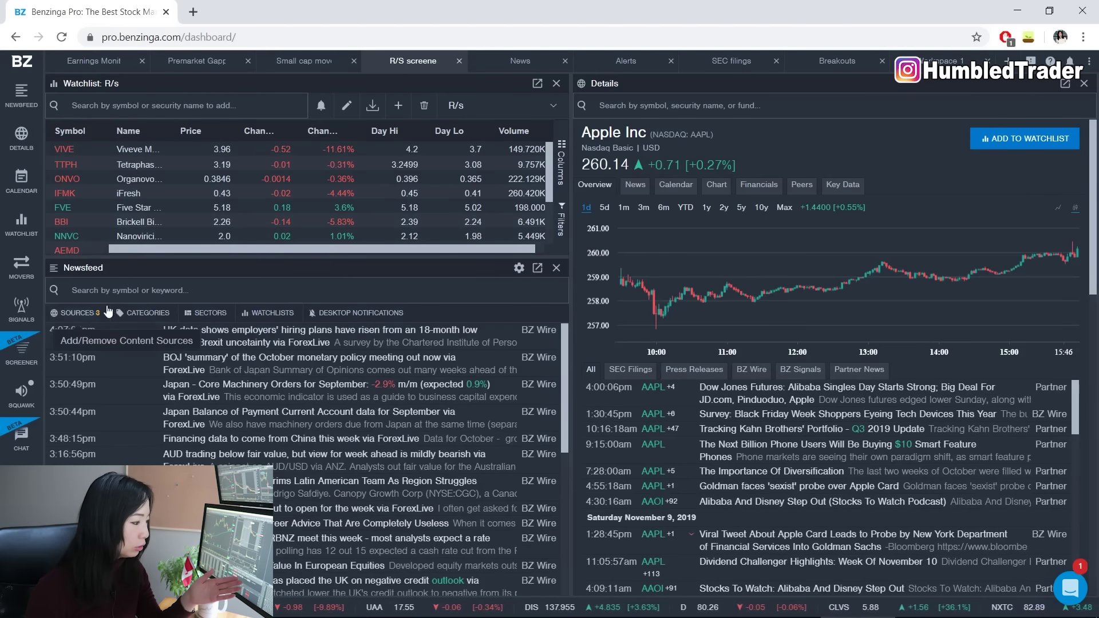
left_click(75, 313)
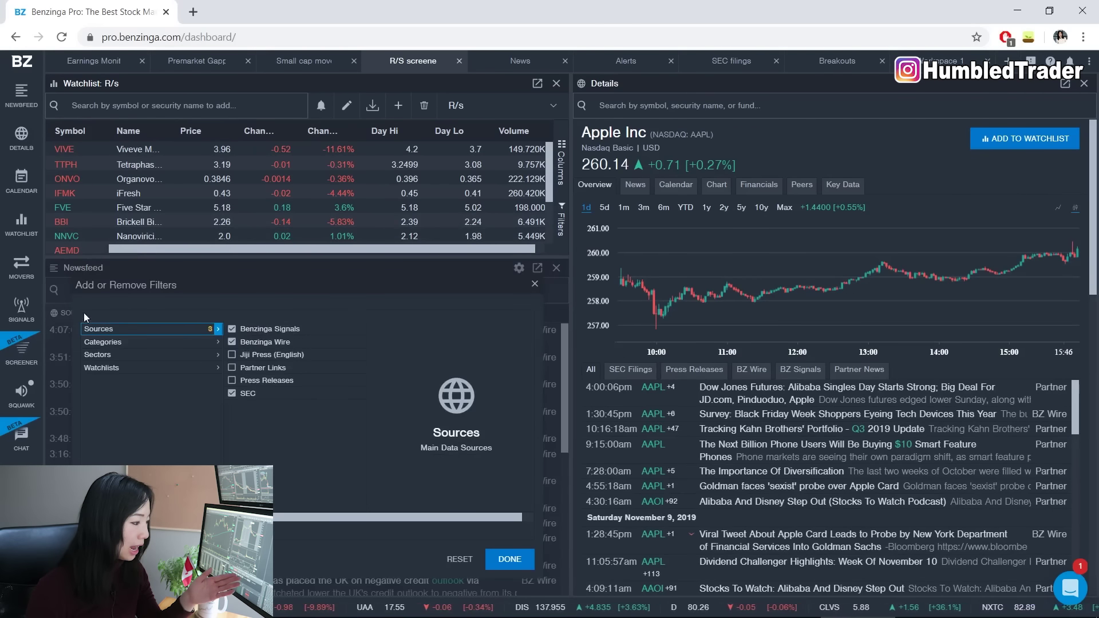
left_click(232, 380)
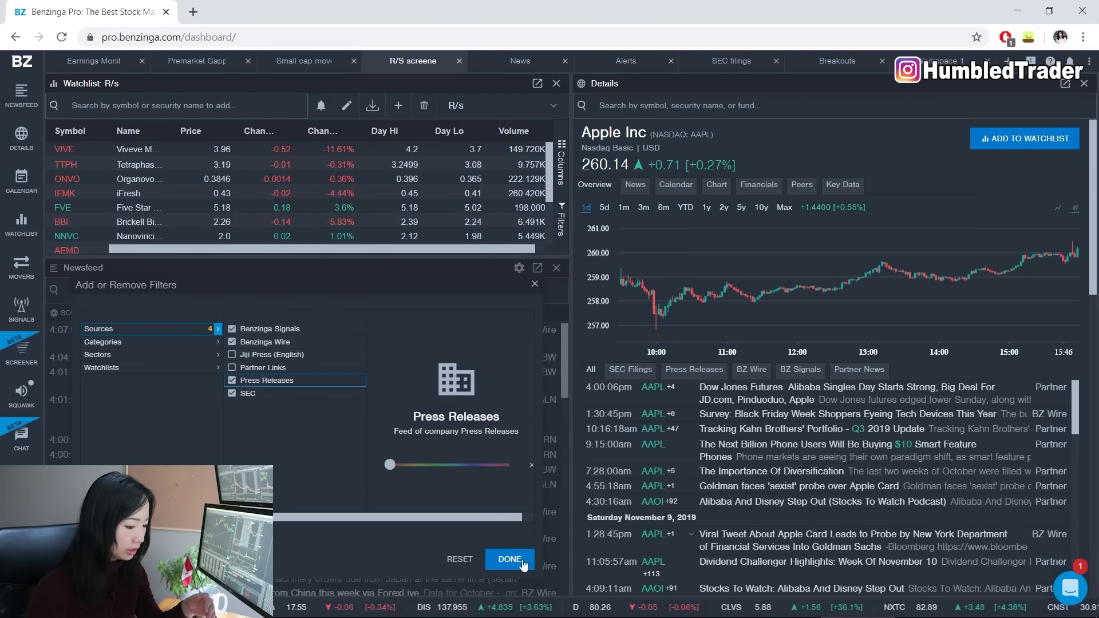
left_click(504, 560)
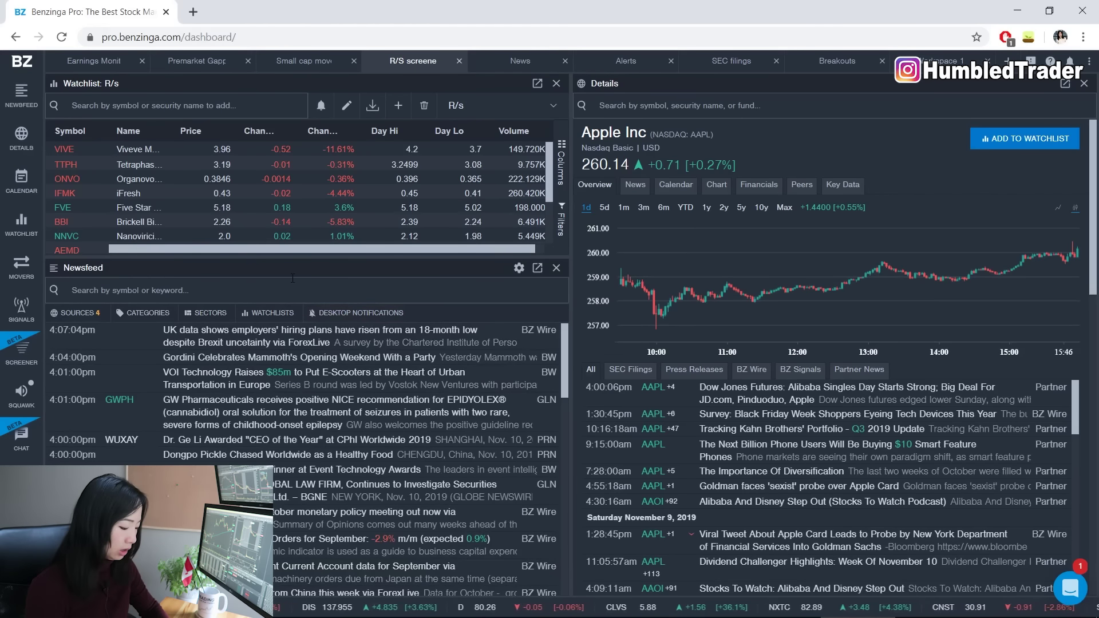
- Filter the newsfeed by the keywords 'reverse split' and 'compliance'
type("r")
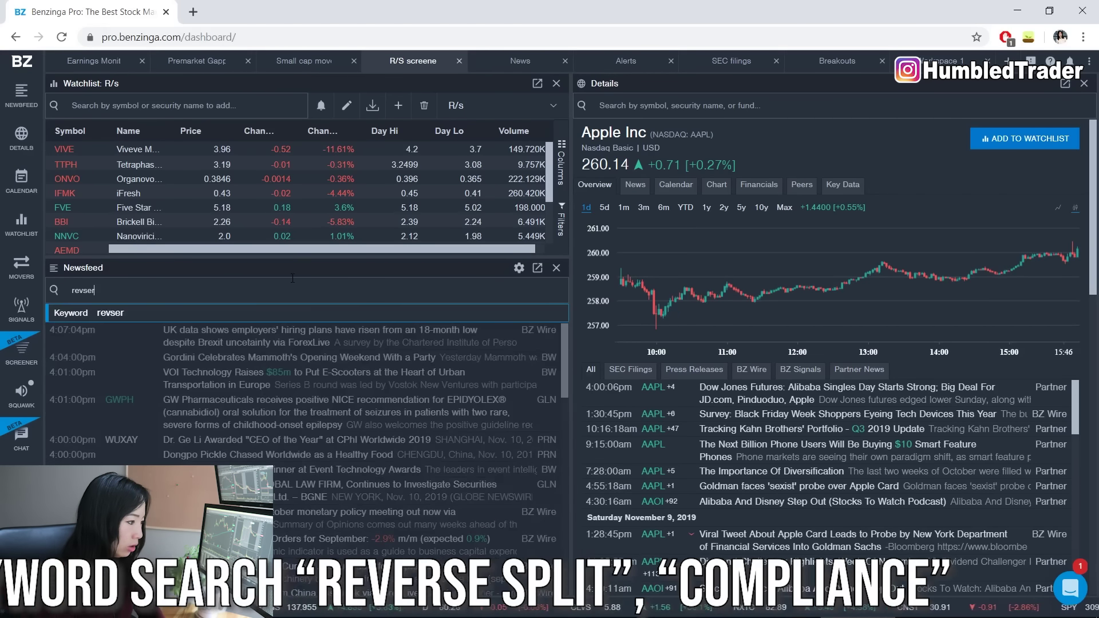
type("everse split")
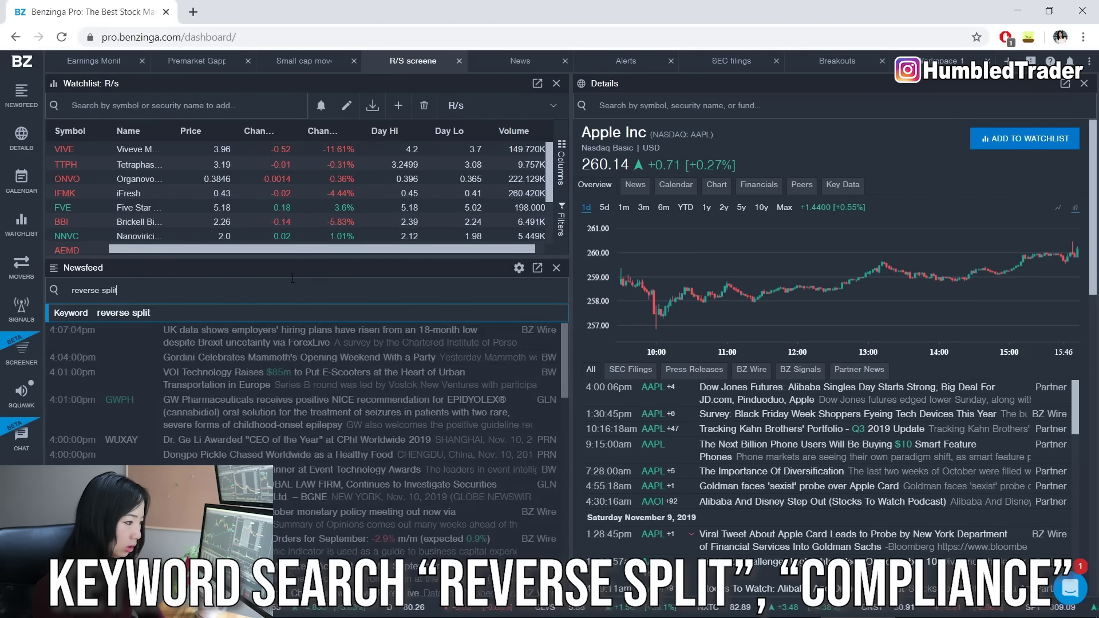
key("Return")
type("complian")
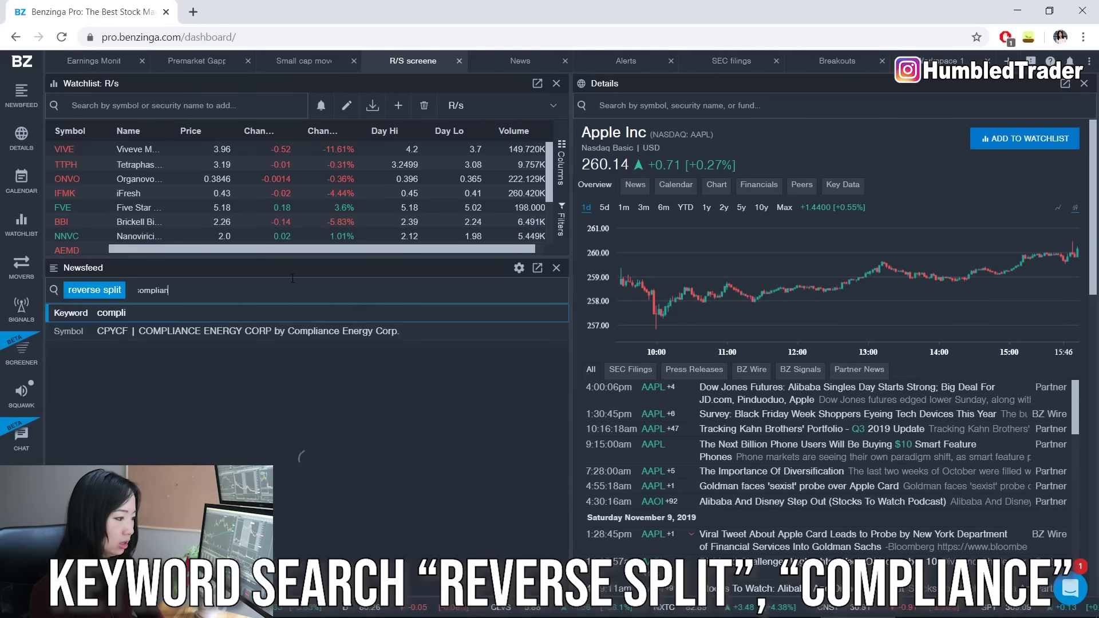
type("ce")
key("Return")
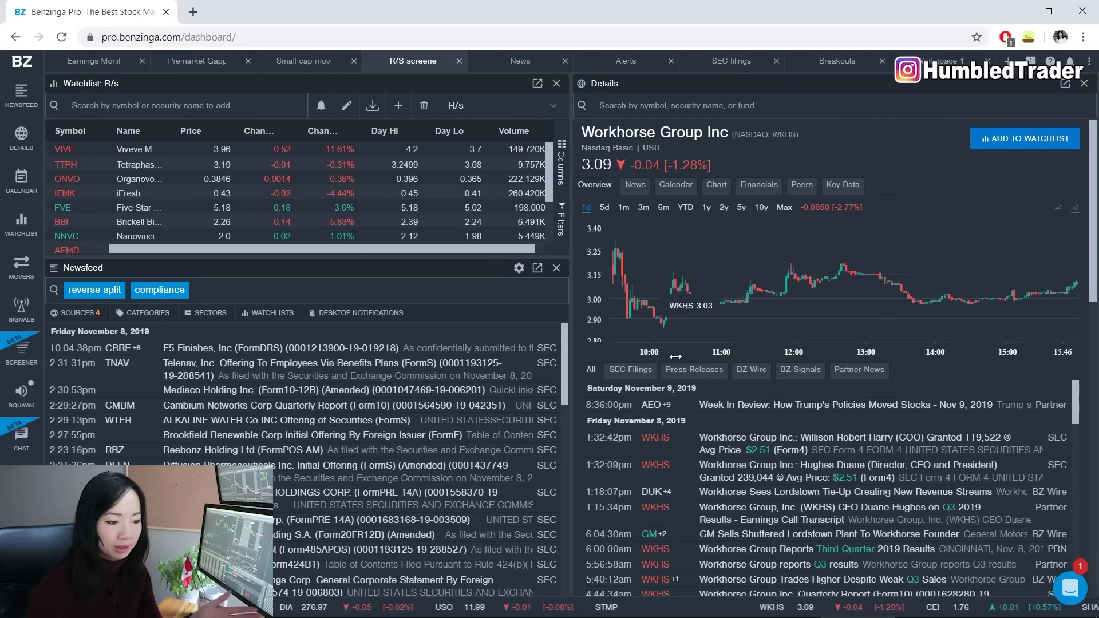
- List Workhorse Group's SEC filings, check the R/s watchlist alert sounds, then open the SEC filings workspace
left_click(641, 370)
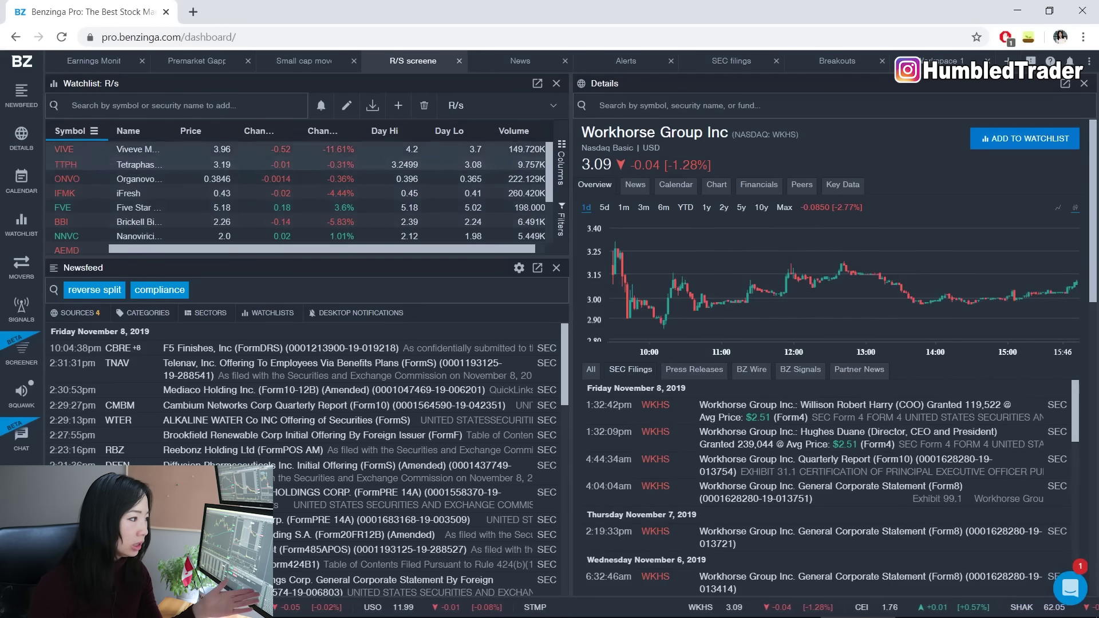
left_click(323, 116)
left_click(325, 172)
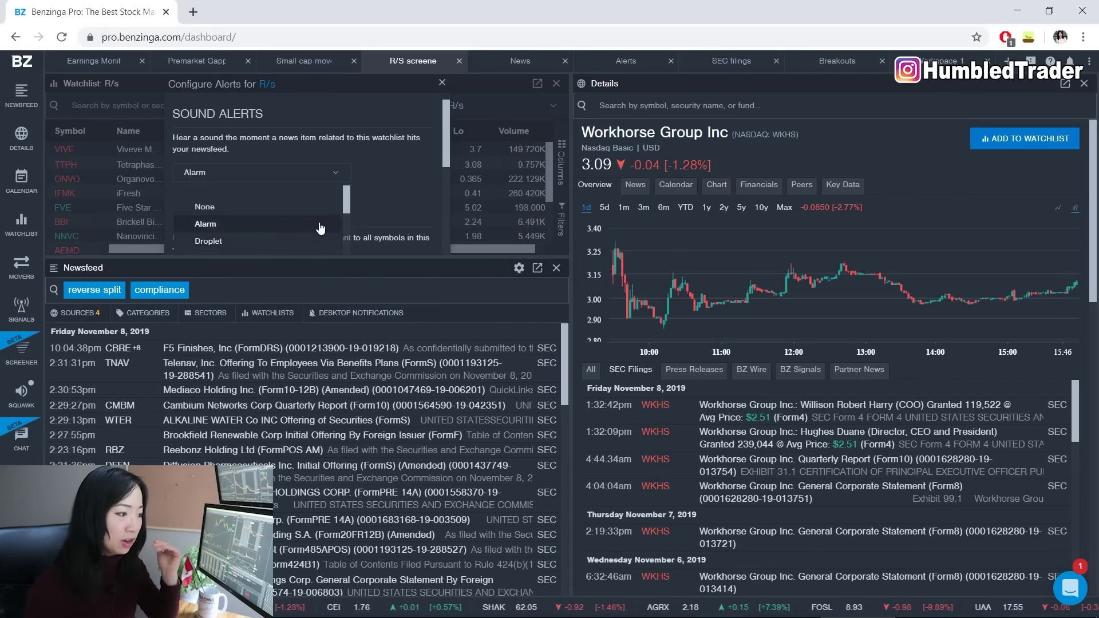
left_click(731, 61)
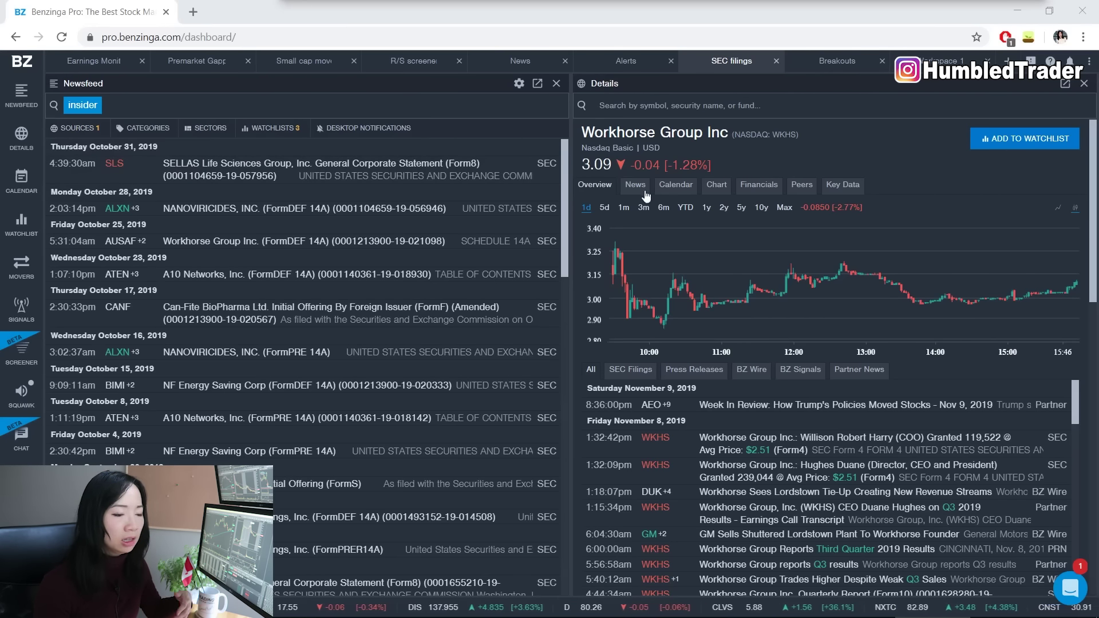
mouse_move(540, 166)
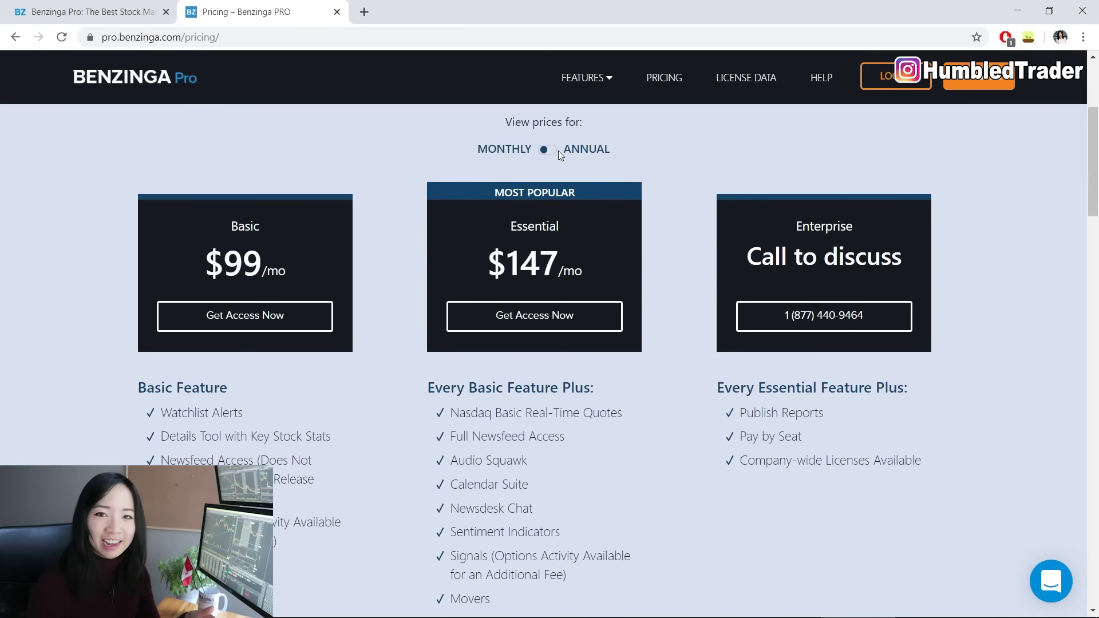
- Switch pricing to annual billing, showing Basic at $79/mo and Essential at $117/mo
left_click(551, 151)
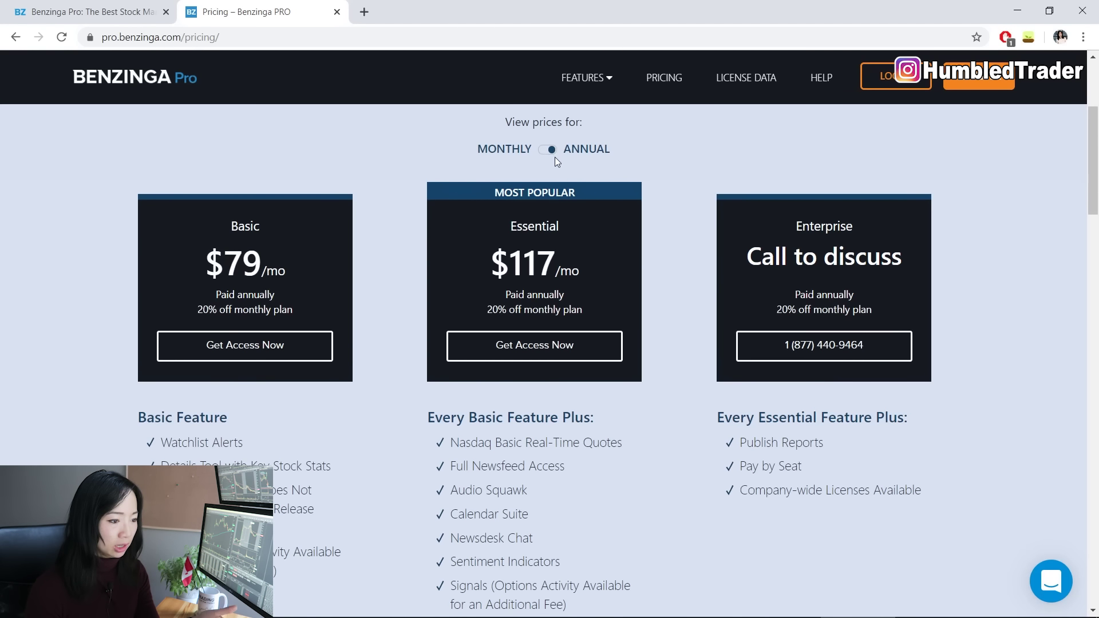